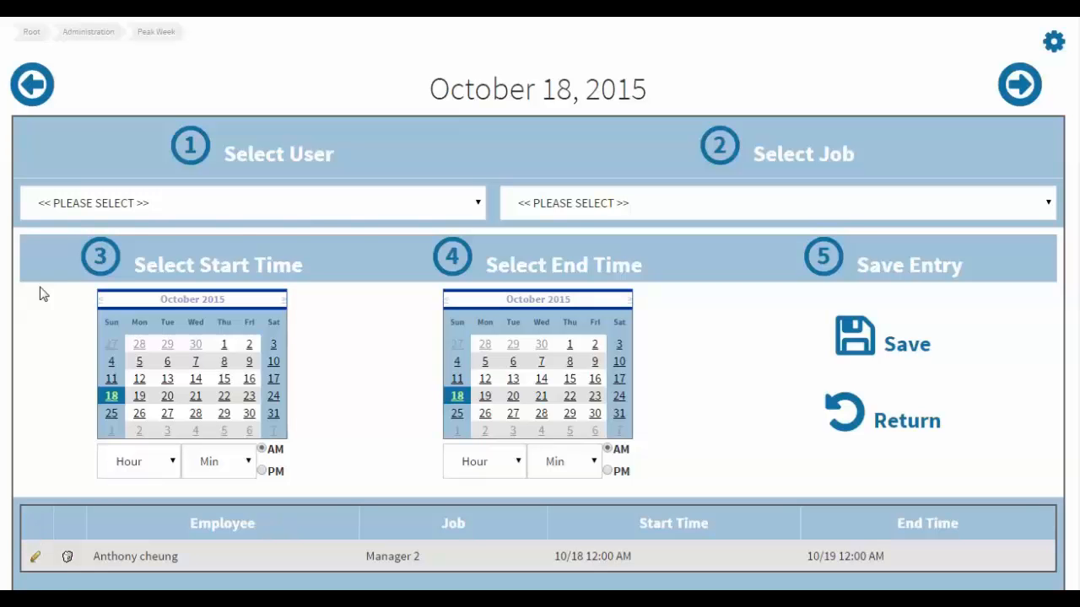
- Choose the employee who already holds the Manager 2 entry and assign the job Plat A Shift Coverage 3
left_click(481, 206)
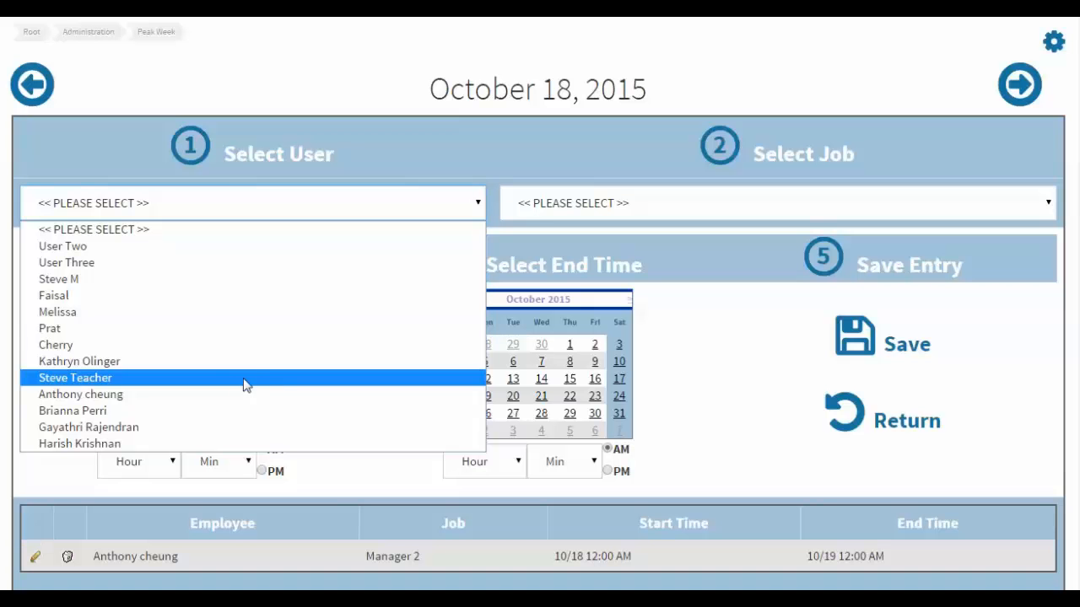
left_click(211, 396)
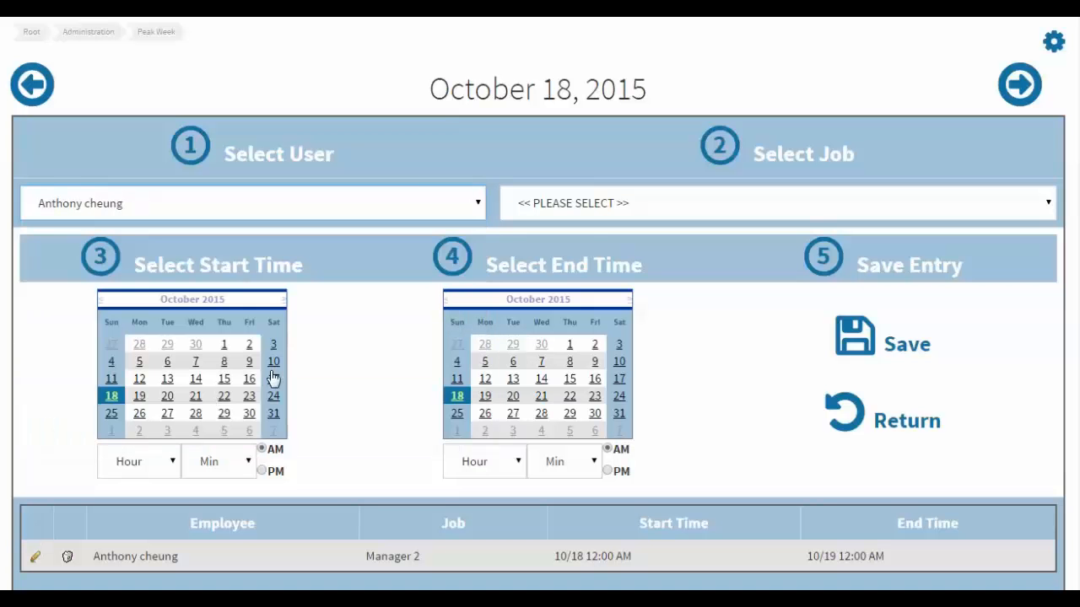
left_click(679, 206)
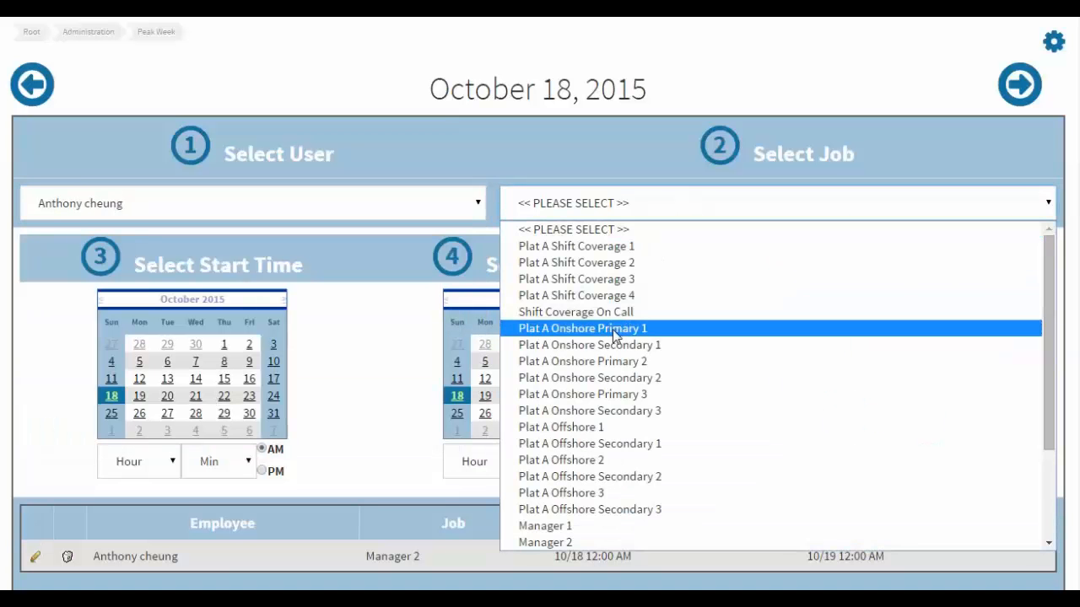
left_click(610, 281)
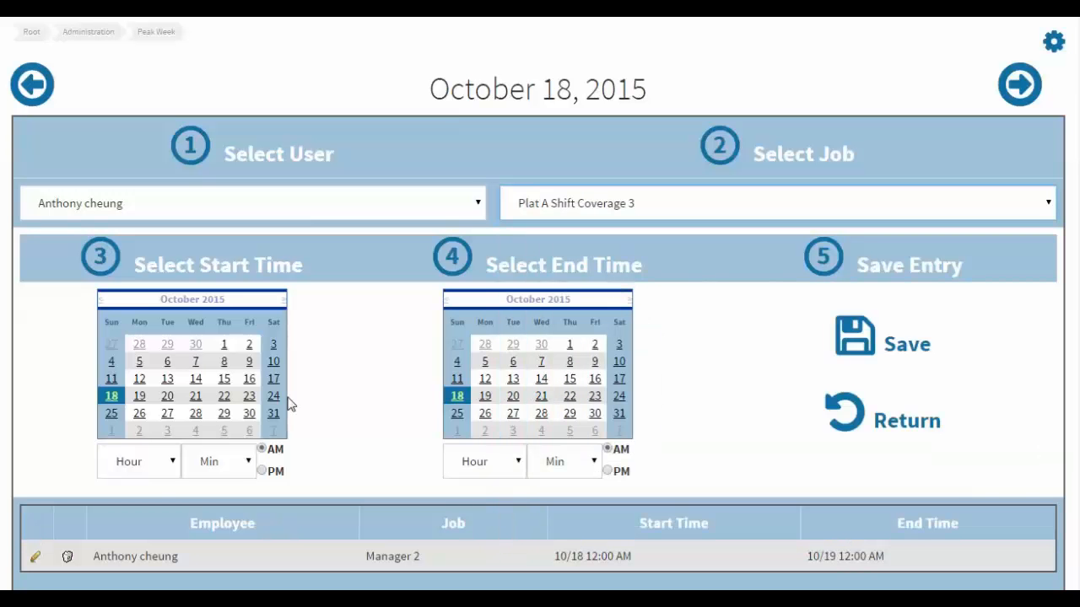
- Set the shift's start hour to 03 AM and its end hour to 03 PM, and save the entry
left_click(173, 463)
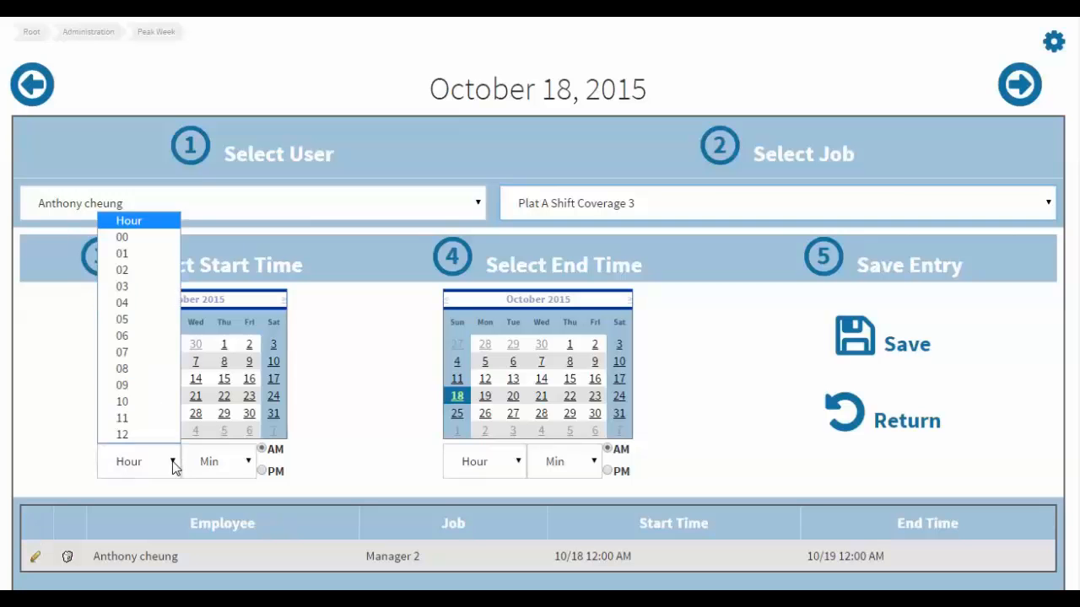
left_click(154, 287)
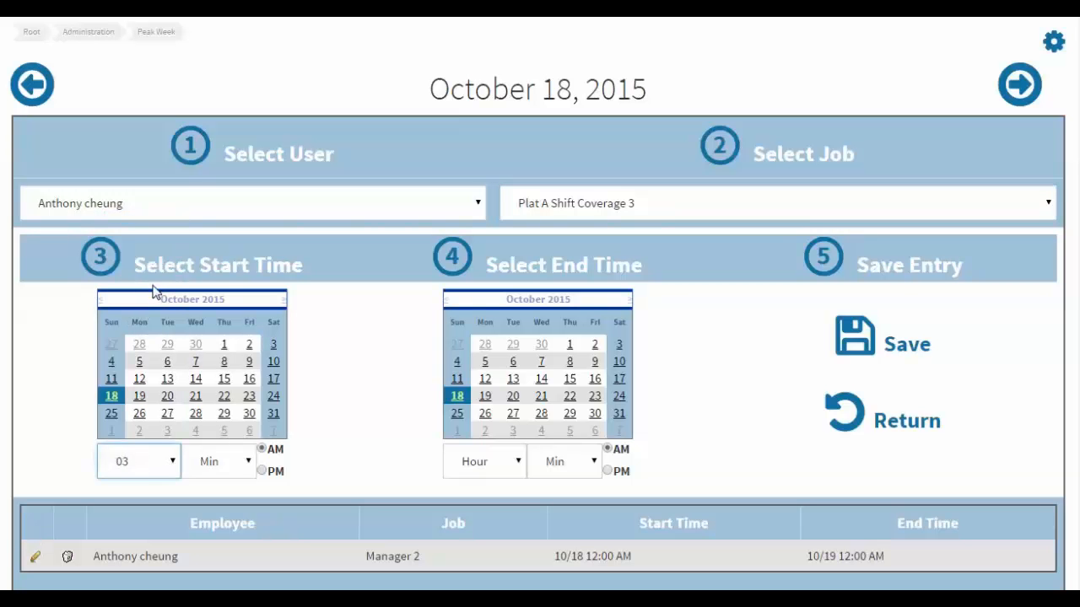
left_click(517, 463)
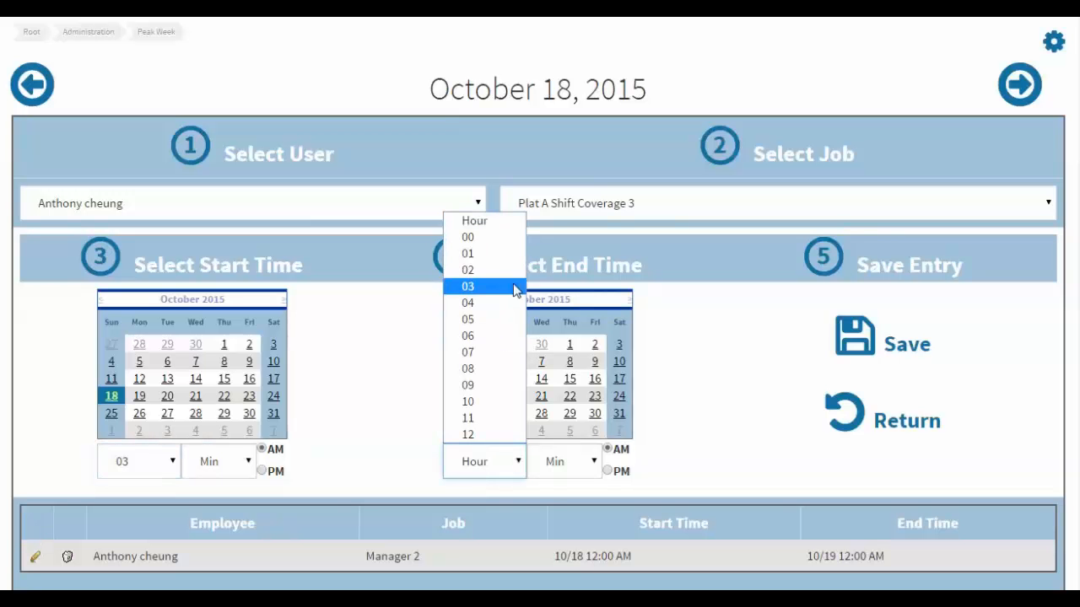
left_click(513, 287)
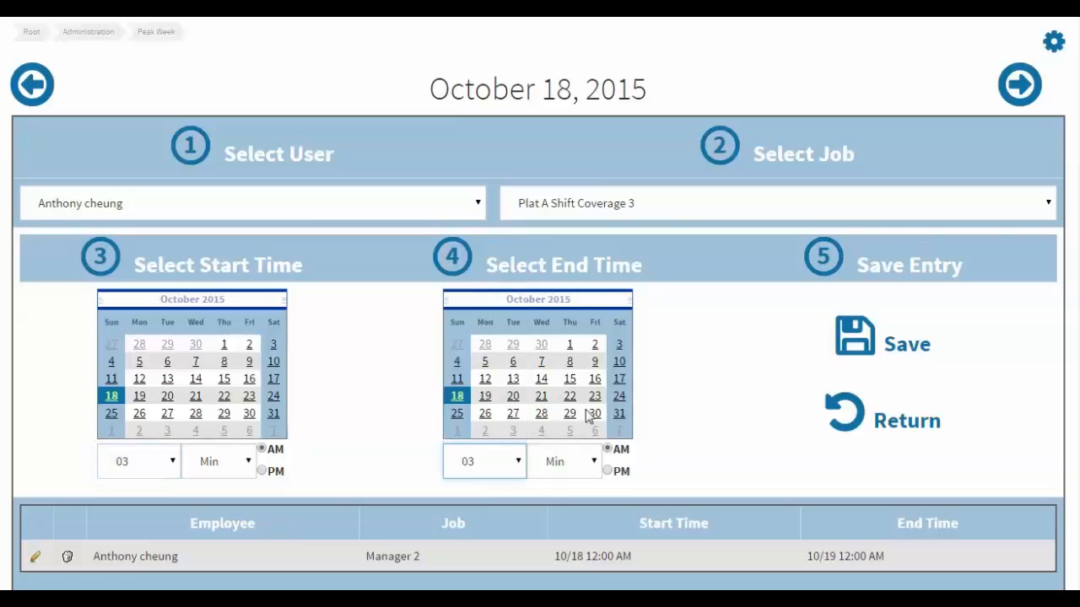
left_click(608, 470)
left_click(855, 338)
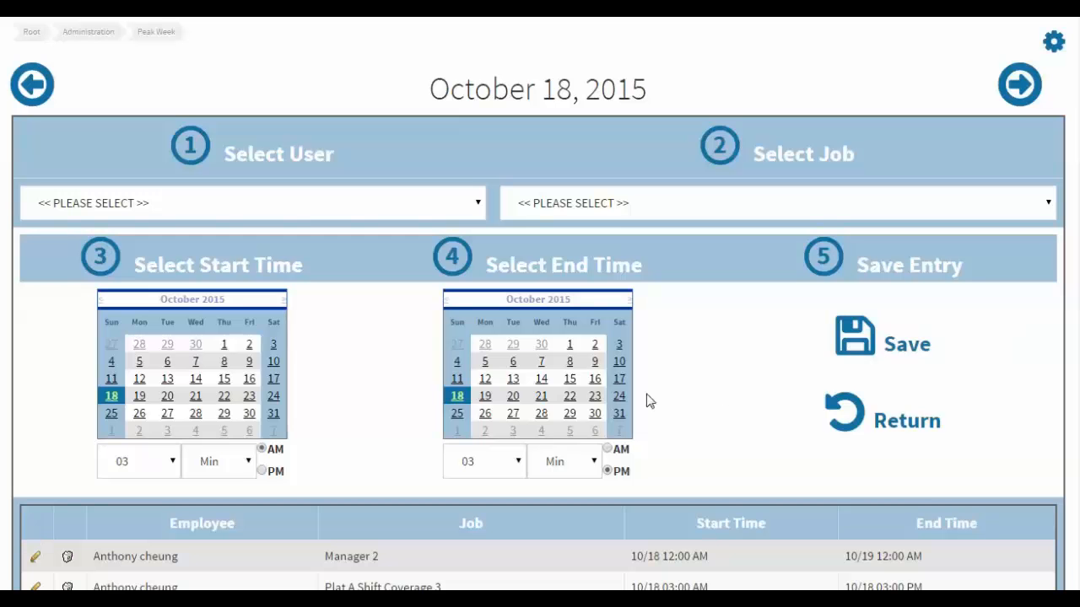
- Start another schedule entry with the second-to-last employee in the user list and the job Plat A Offshore 3
scroll(723, 406, "down", 1)
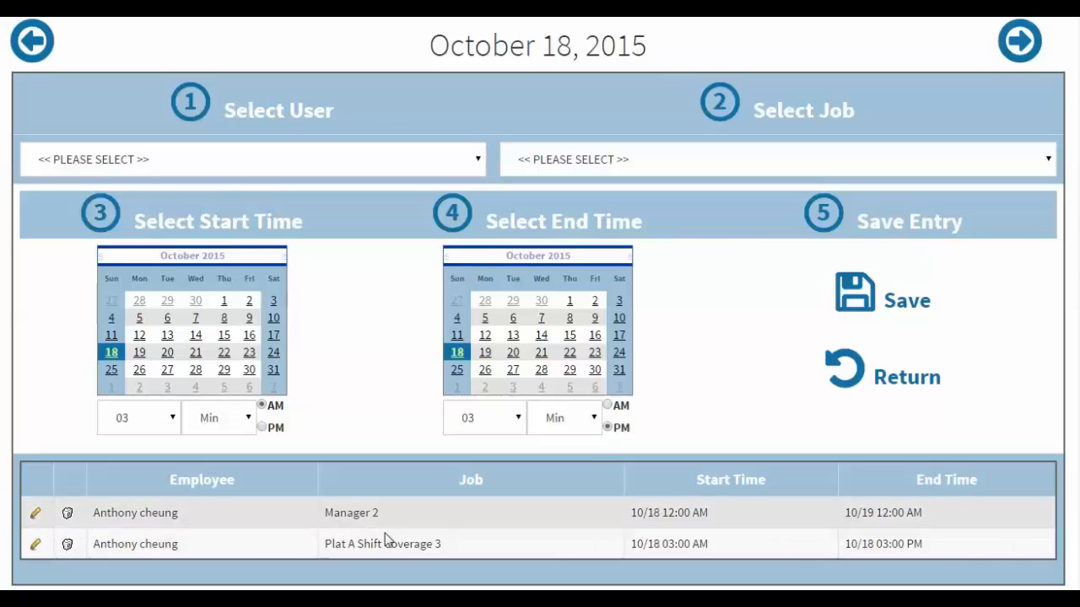
left_click(262, 173)
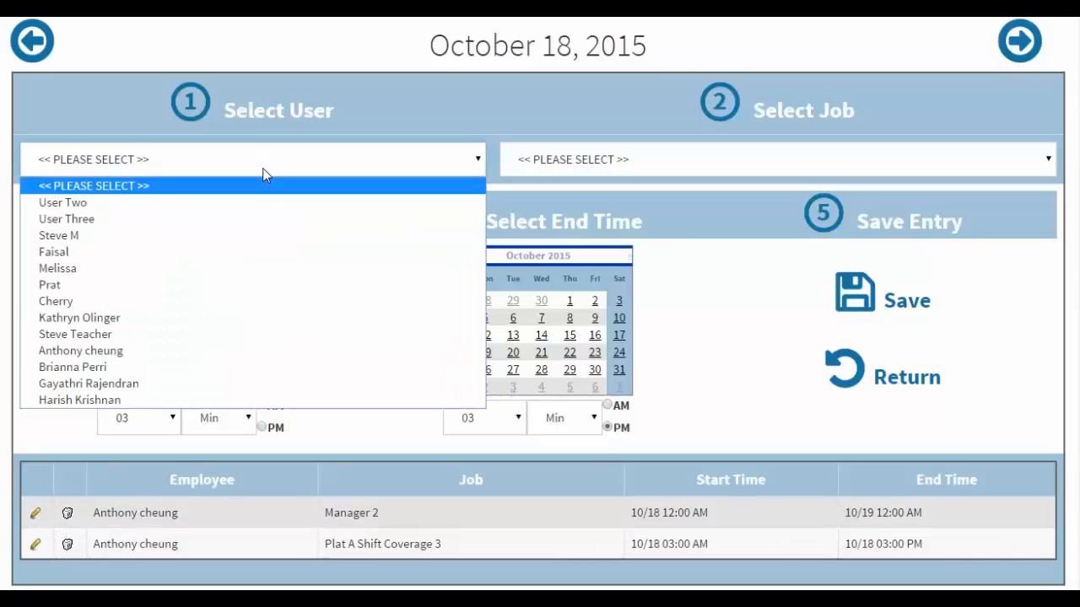
left_click(169, 385)
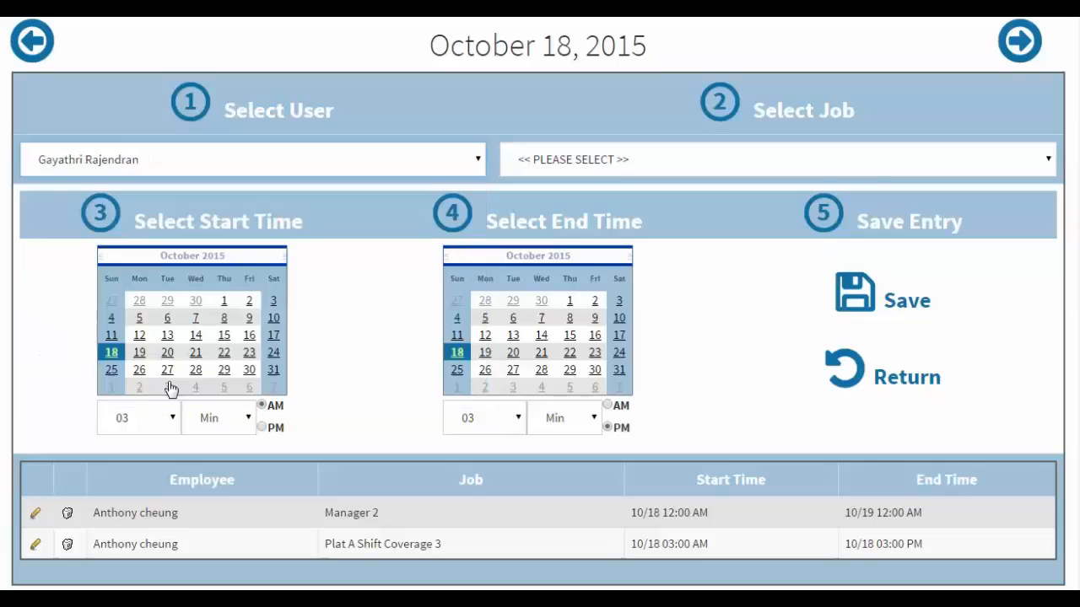
left_click(613, 167)
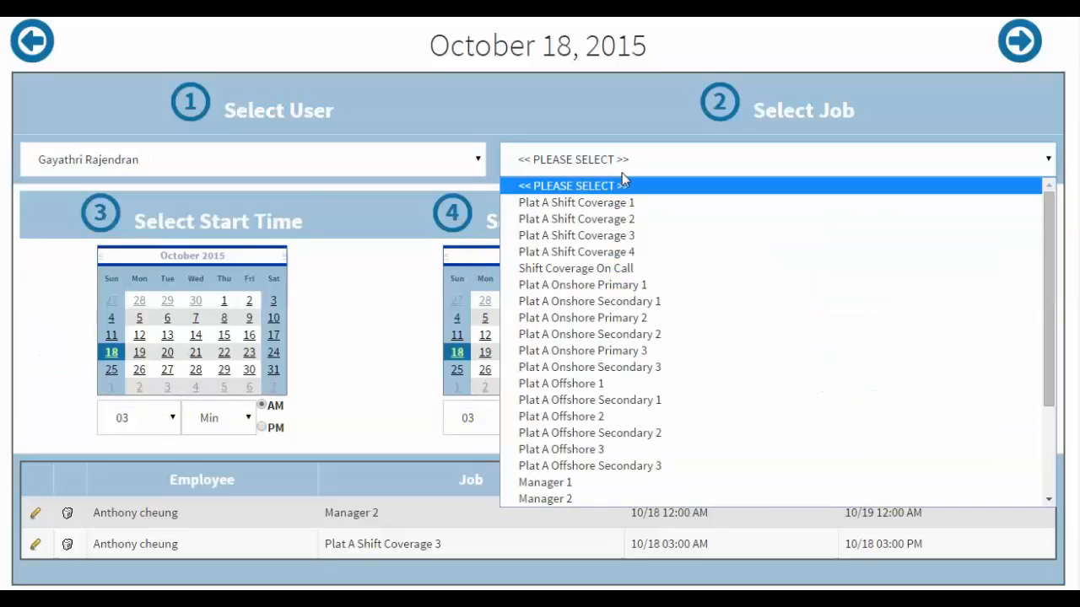
left_click(607, 452)
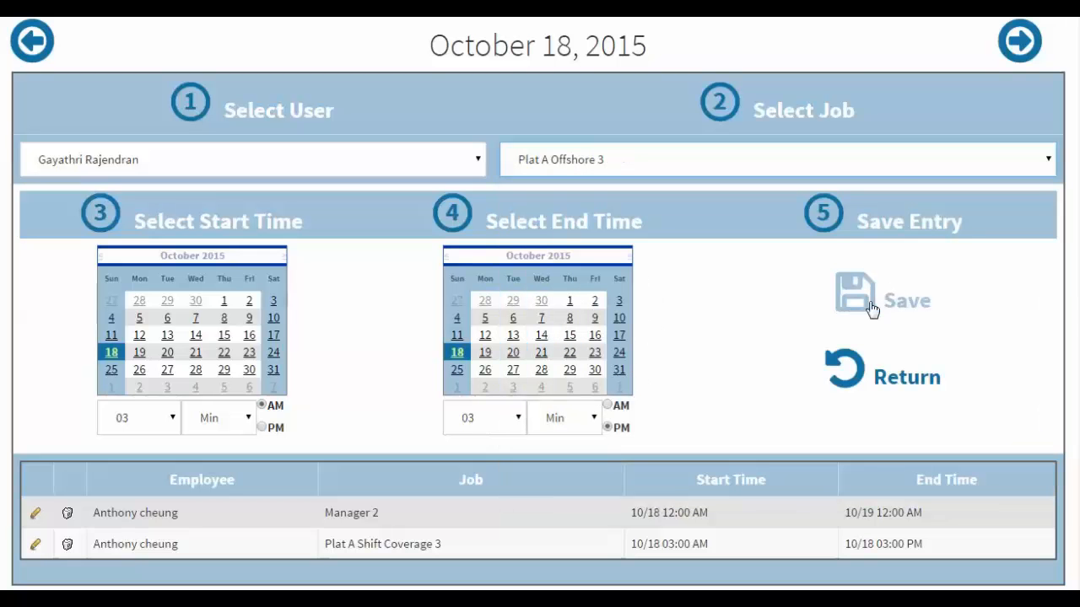
- Set the hours to 06 AM through 06 PM, save the entry and return to the October 18 daily schedule
left_click(174, 422)
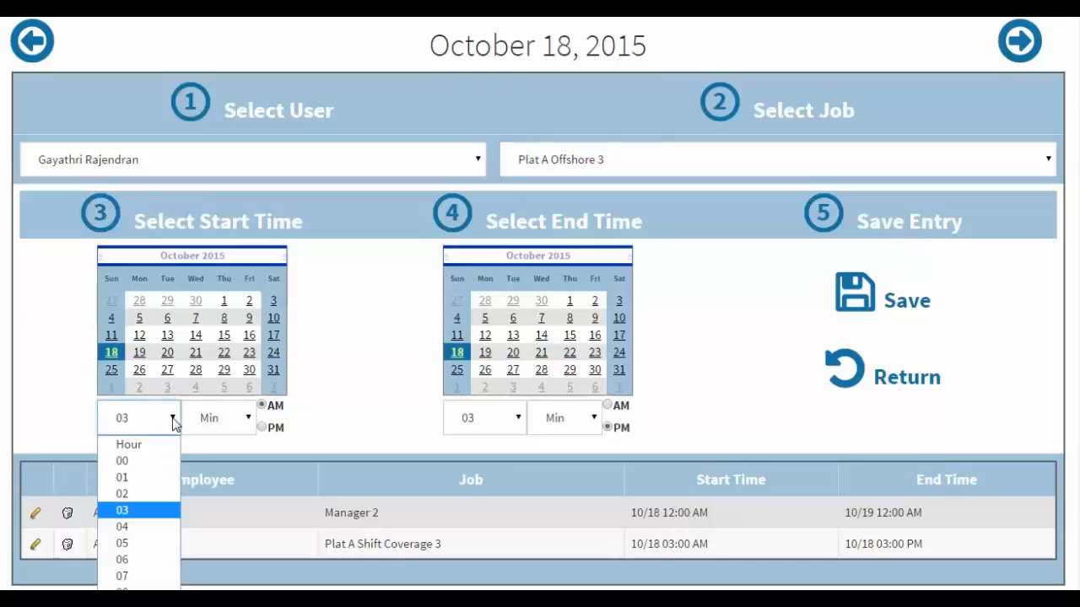
left_click(150, 564)
left_click(519, 424)
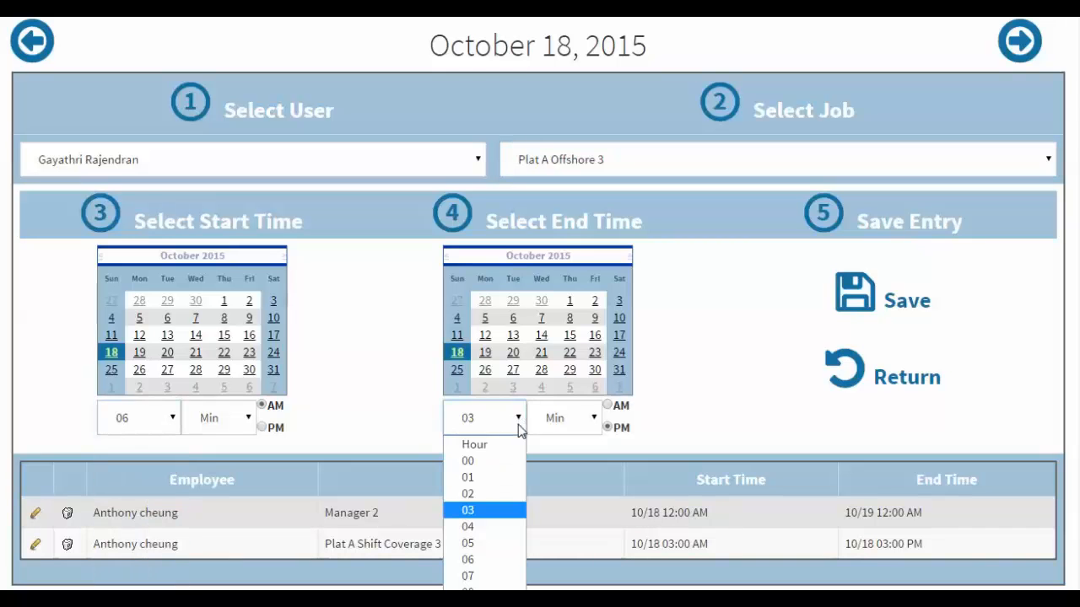
left_click(500, 564)
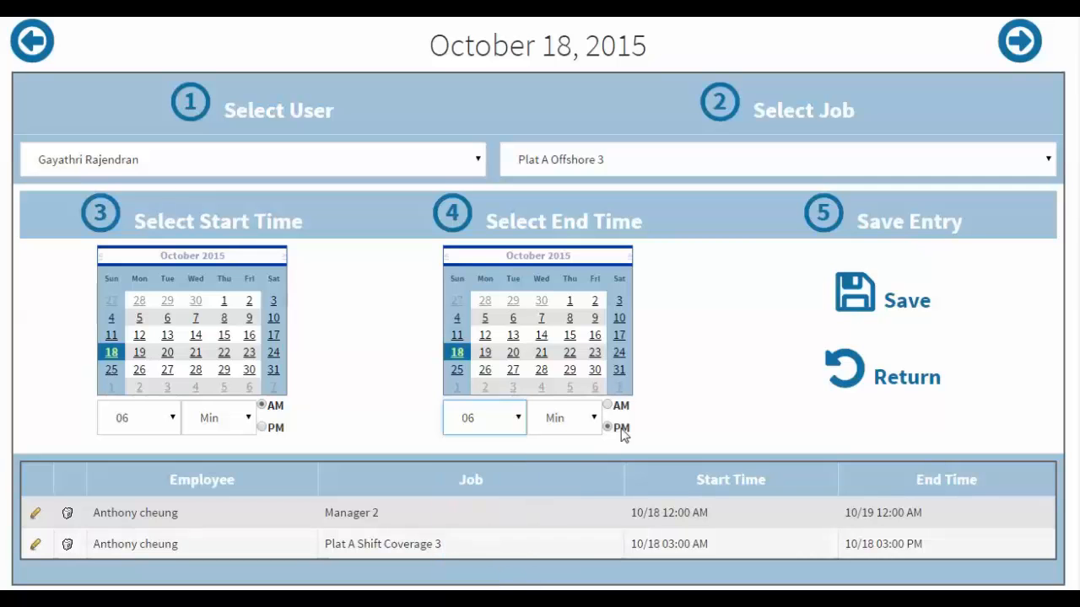
left_click(911, 291)
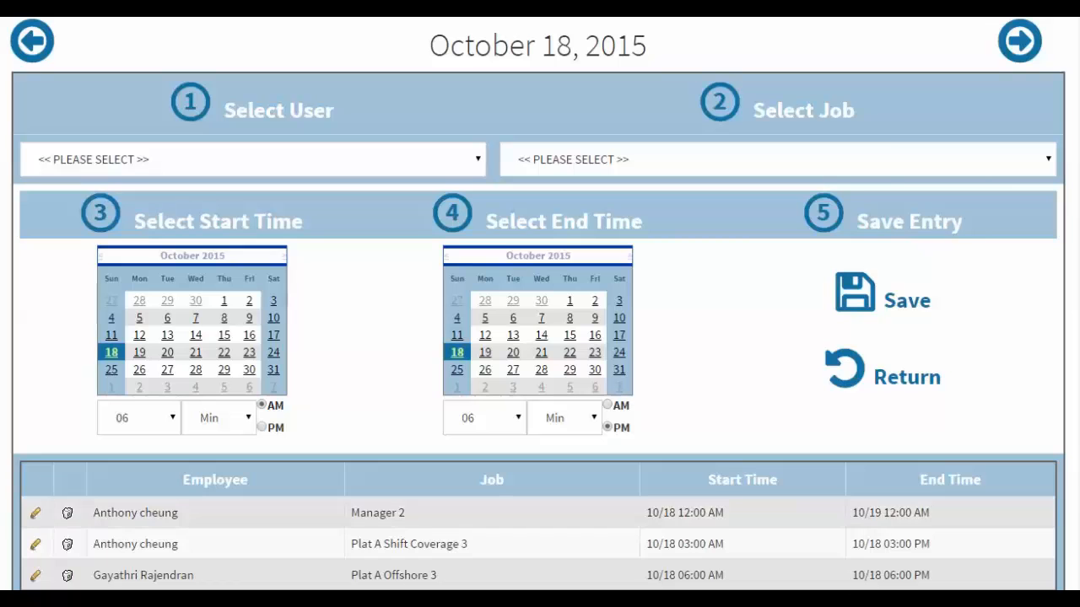
left_click(856, 379)
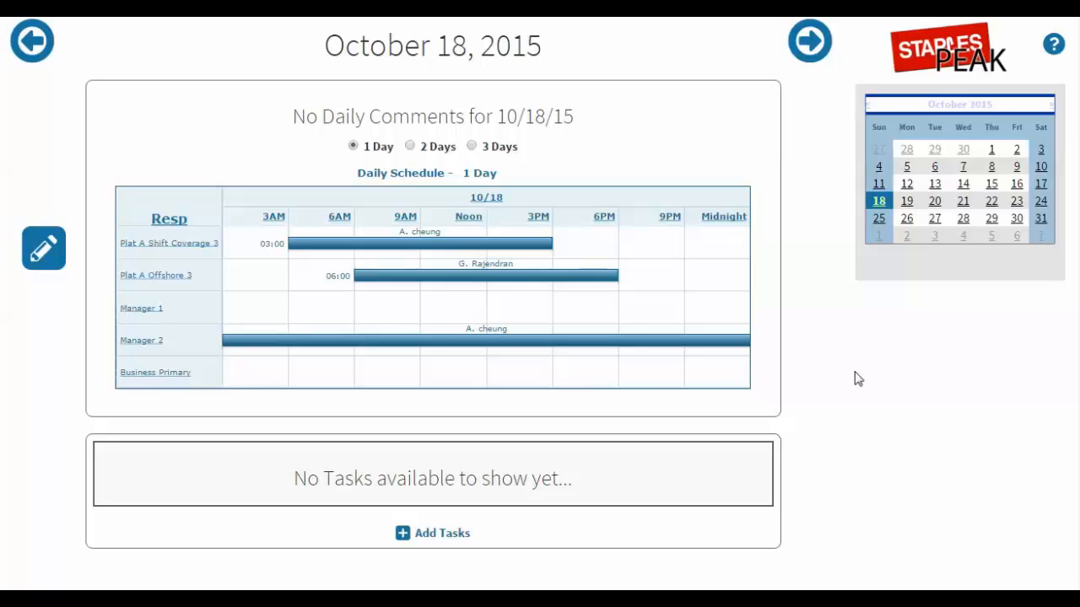
- Reopen the schedule editor and review the available users and jobs without choosing any
left_click(51, 263)
left_click(209, 163)
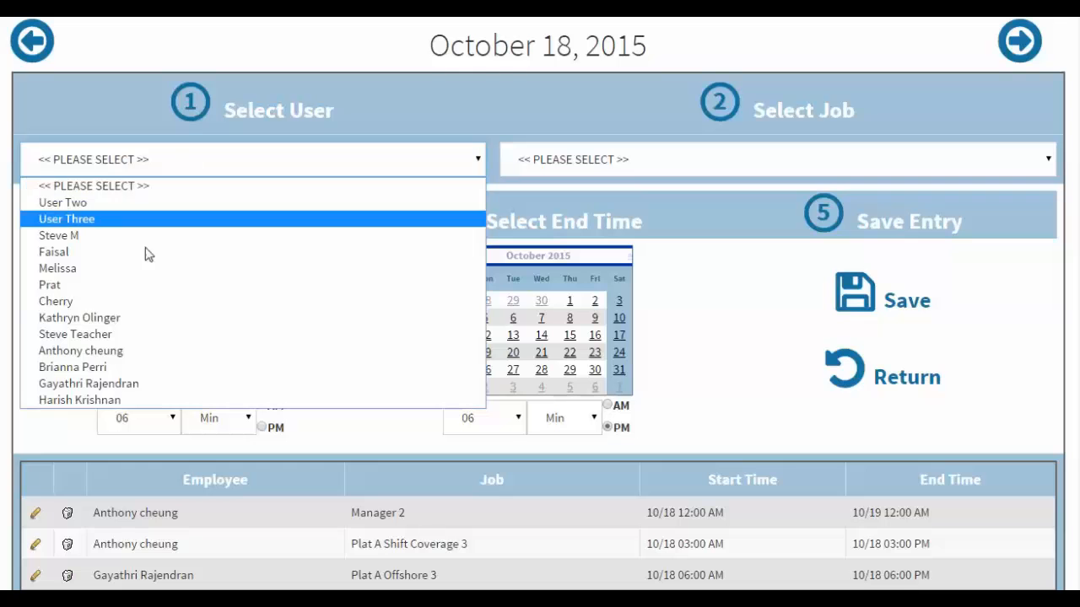
left_click(181, 163)
left_click(602, 158)
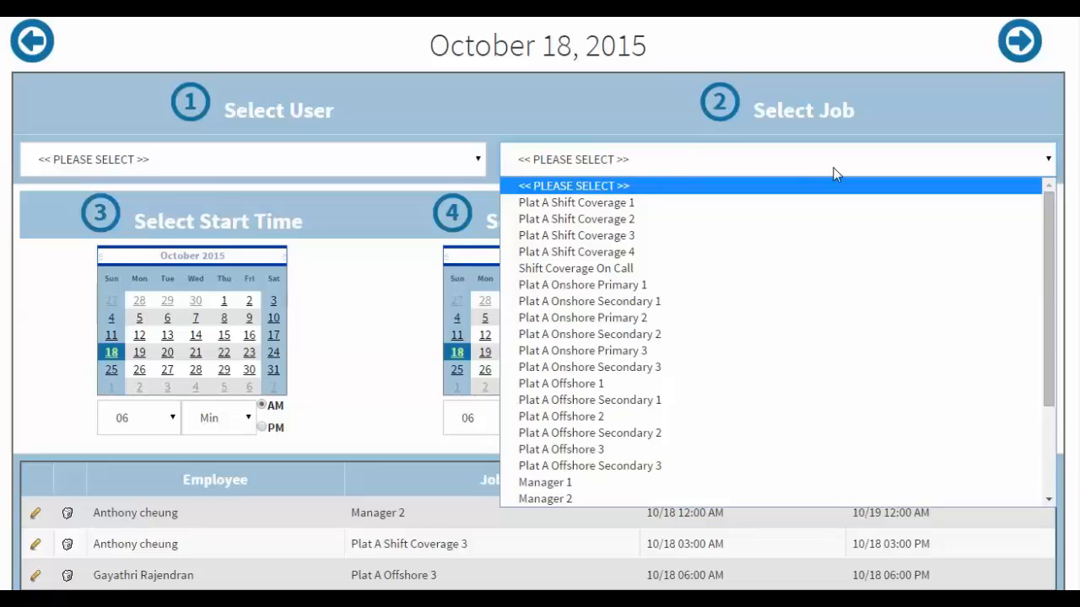
left_click(887, 126)
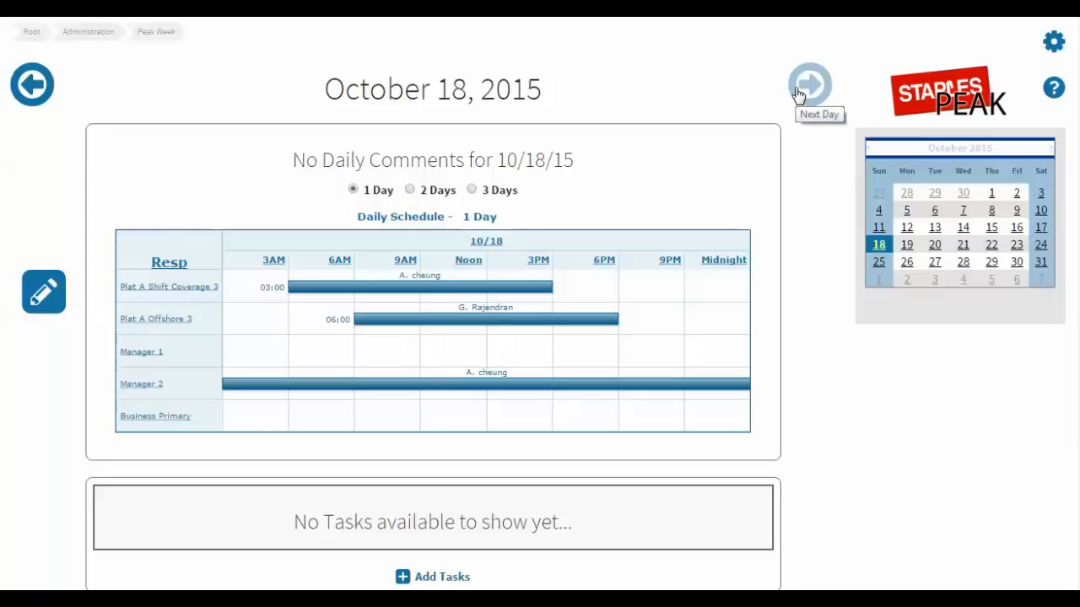
- Open the module's StaplesPeakWeek settings and review the role choices for the administrator's and user's roles
left_click(1053, 46)
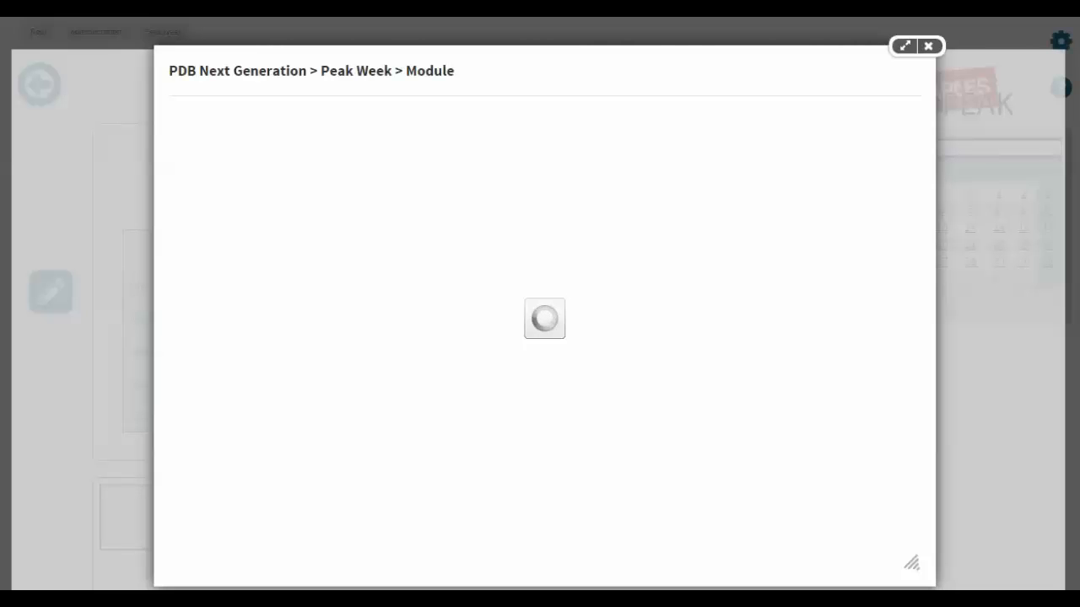
left_click(545, 168)
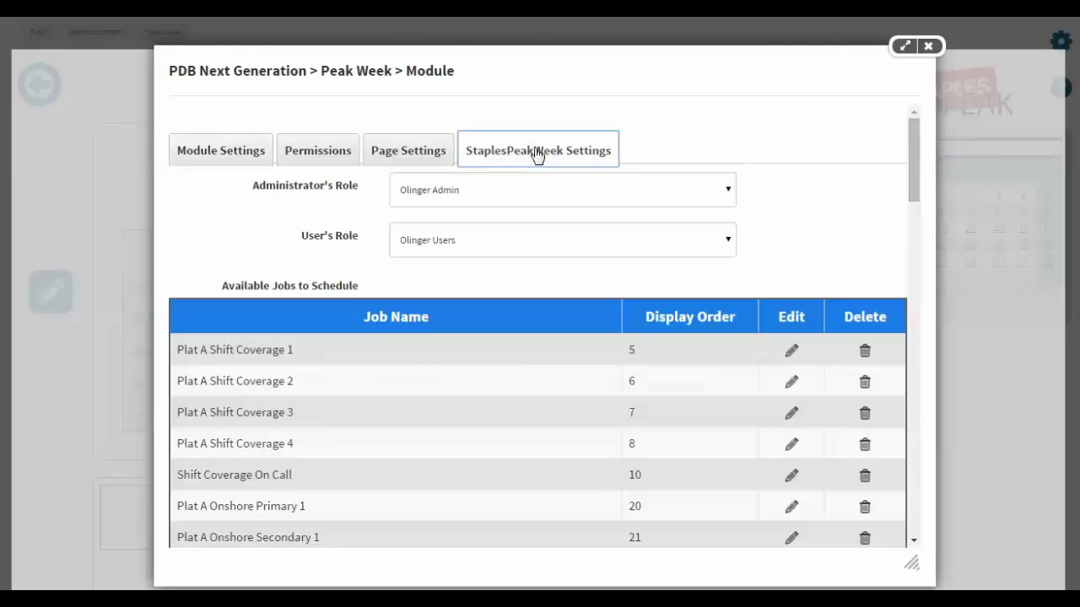
left_click(729, 193)
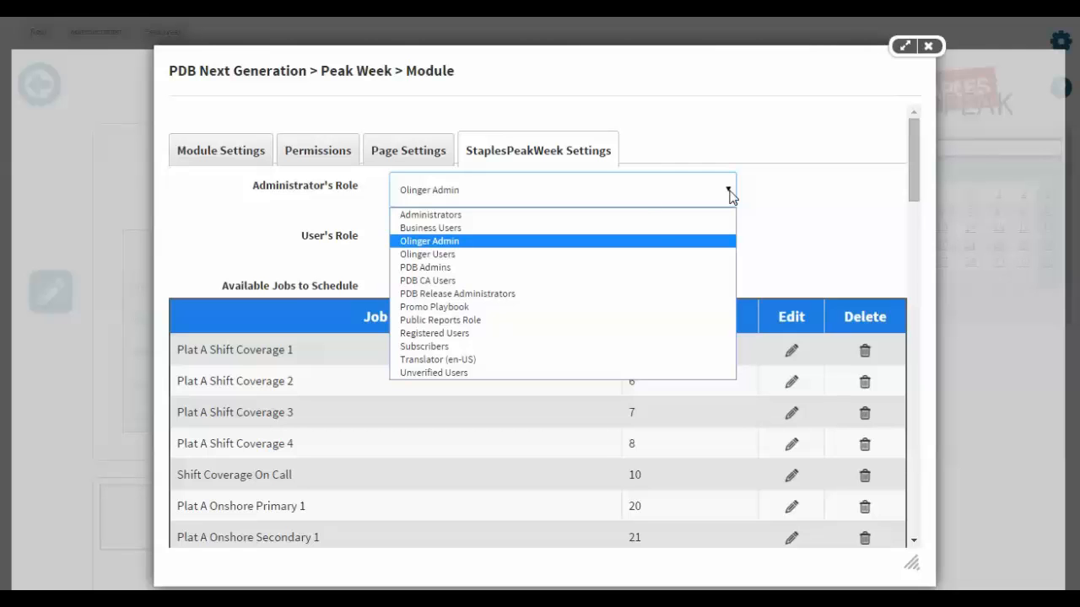
left_click(765, 177)
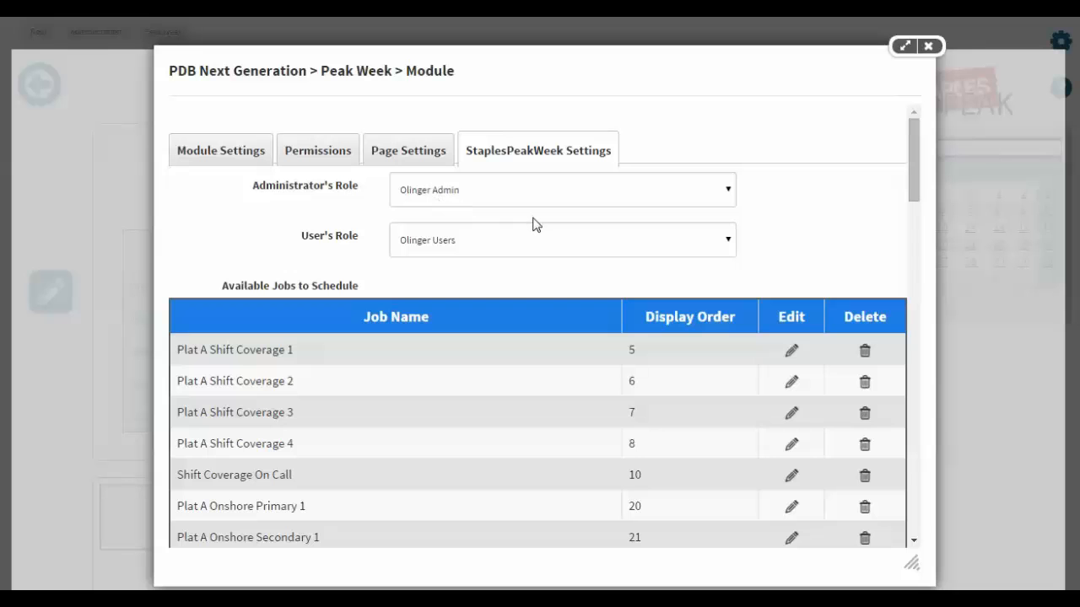
left_click(729, 242)
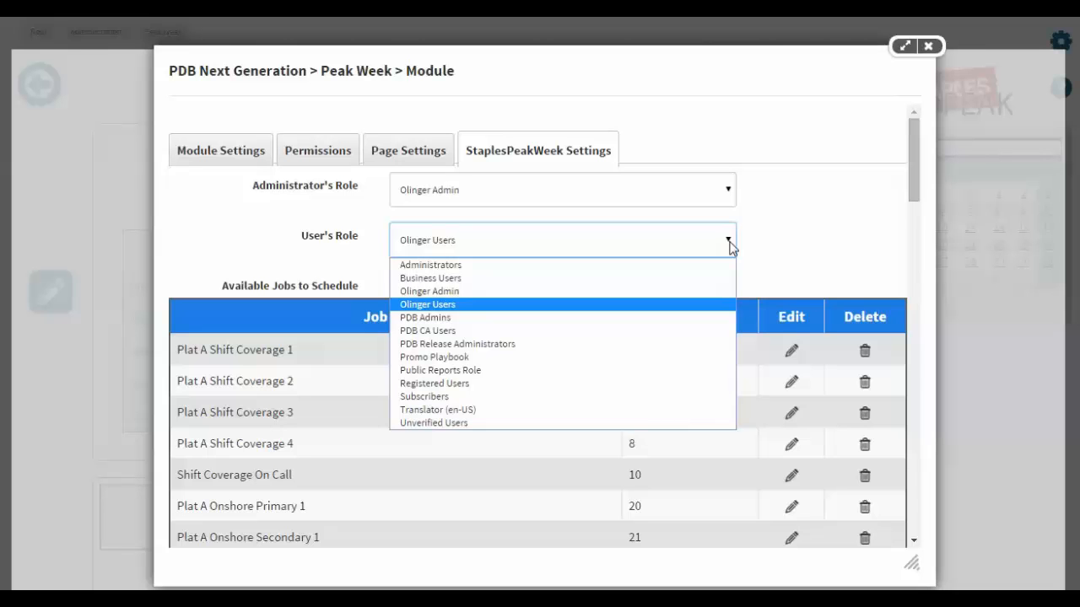
left_click(728, 242)
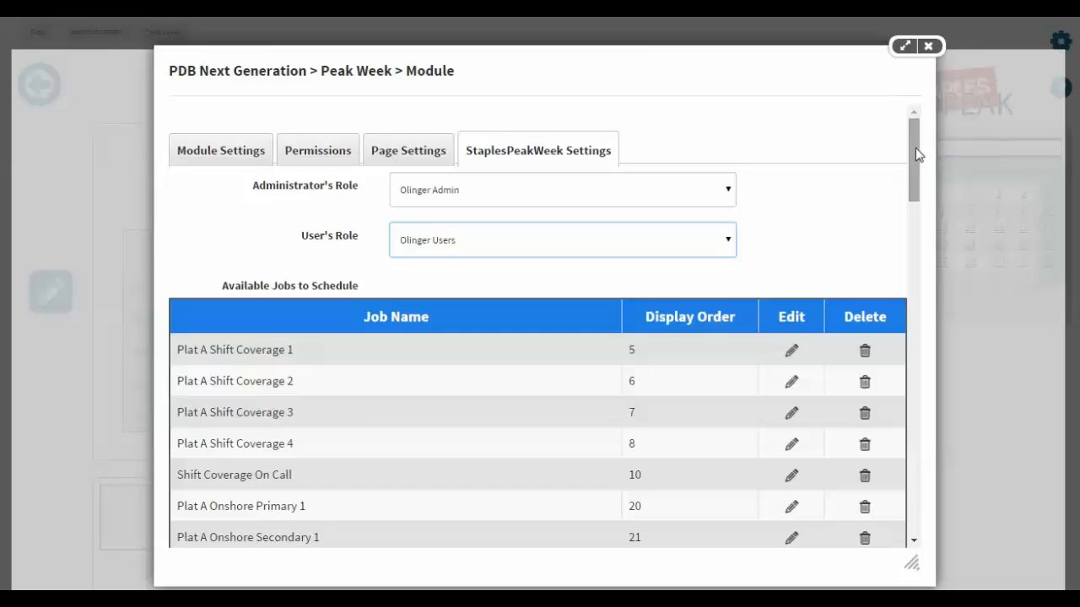
- Enter "Miscellaneous Job" as the name in the new job row at the end of the available jobs table
left_click_drag(910, 152, 919, 188)
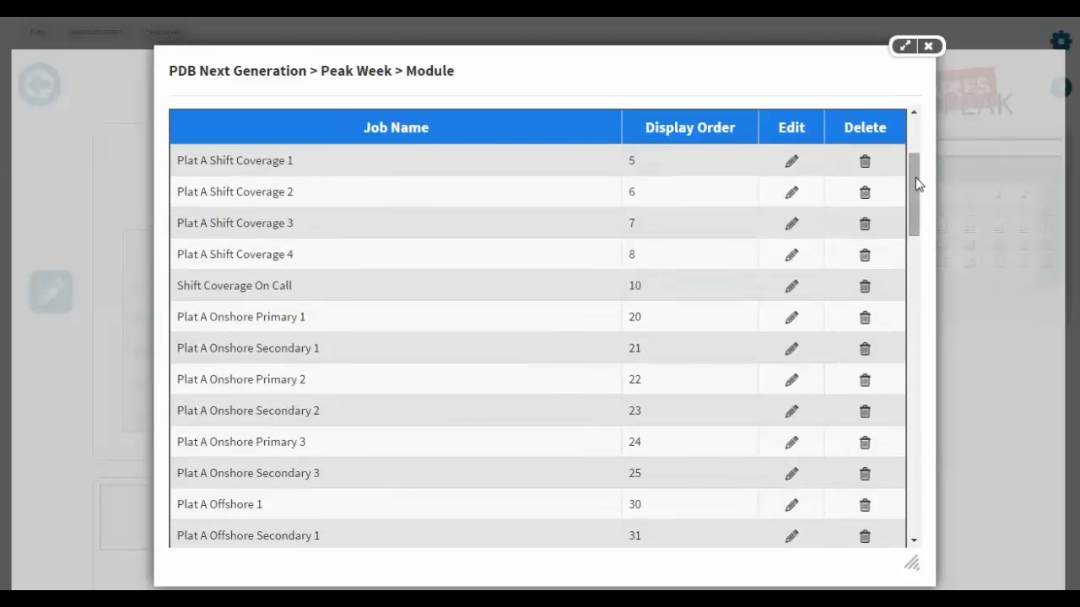
left_click_drag(916, 183, 918, 283)
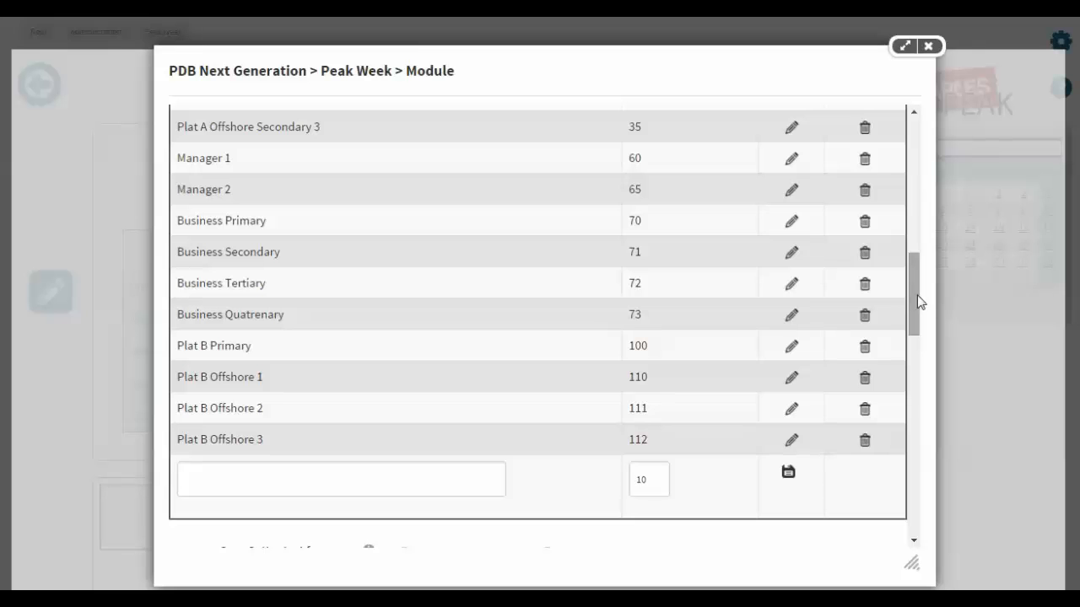
left_click(348, 478)
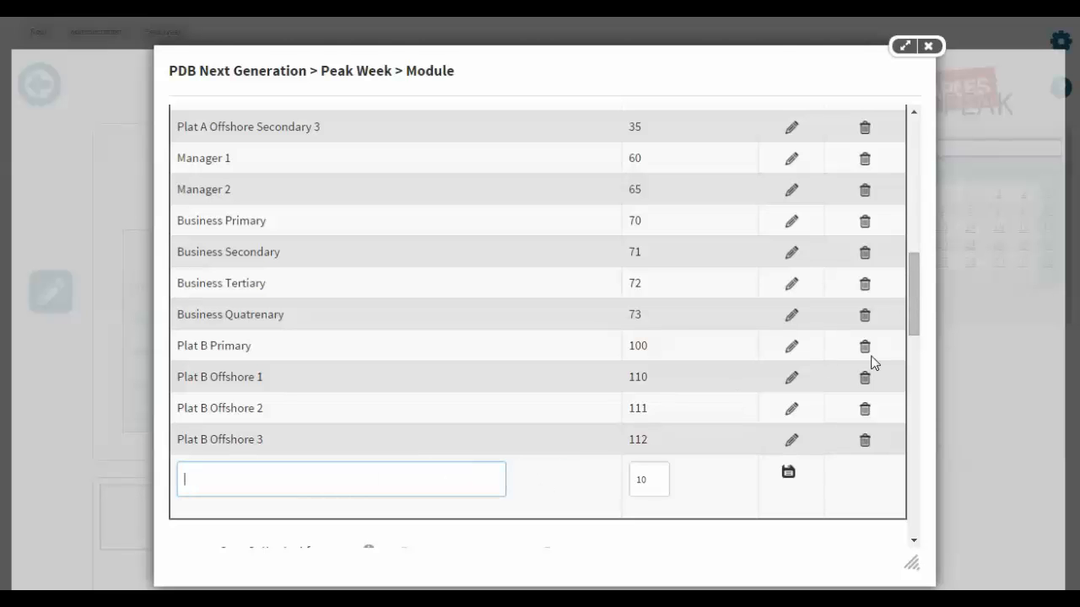
left_click_drag(919, 304, 918, 345)
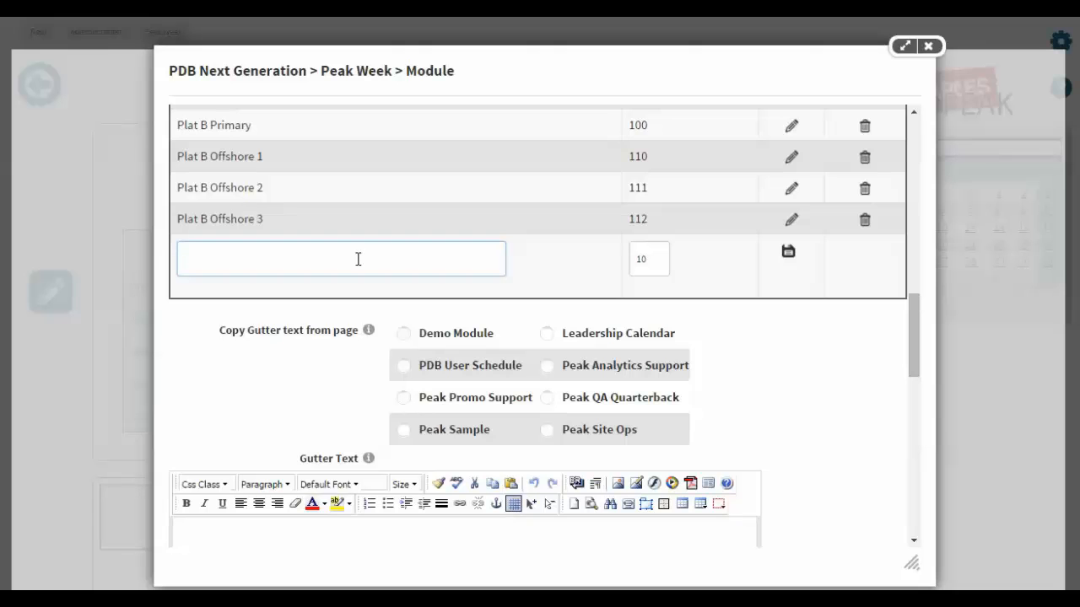
type("Miscell")
type("aneous Ro")
type("ta")
key("BackSpace")
key("BackSpace")
key("BackSpace")
key("BackSpace")
key("BackSpace")
type("Job")
- Set the new job's display order to 200 and save it to the available jobs table
left_click(652, 258)
left_click_drag(652, 258, 608, 263)
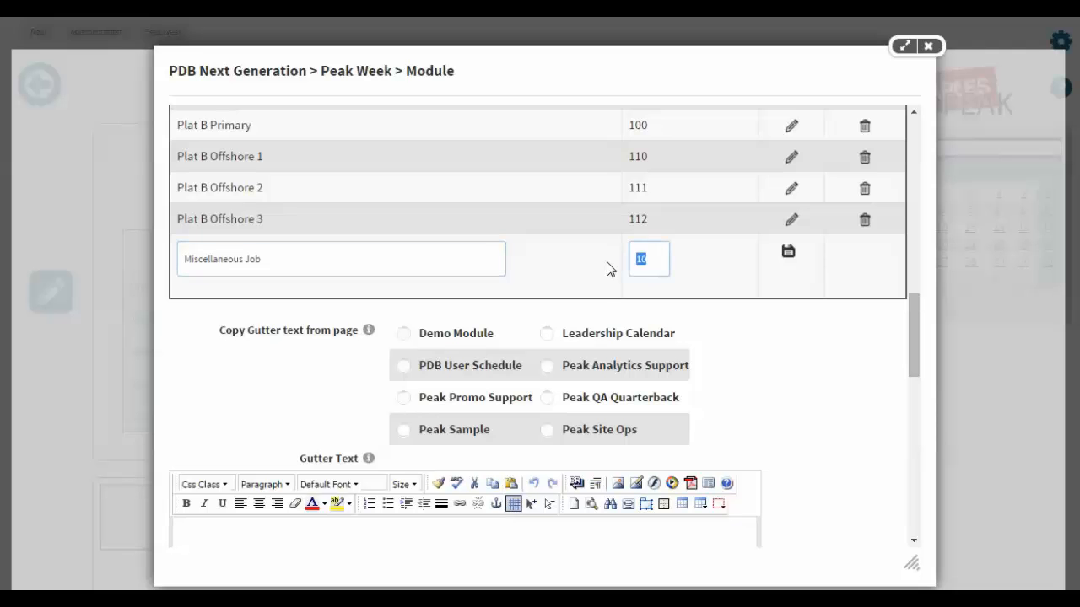
type("200")
left_click(791, 253)
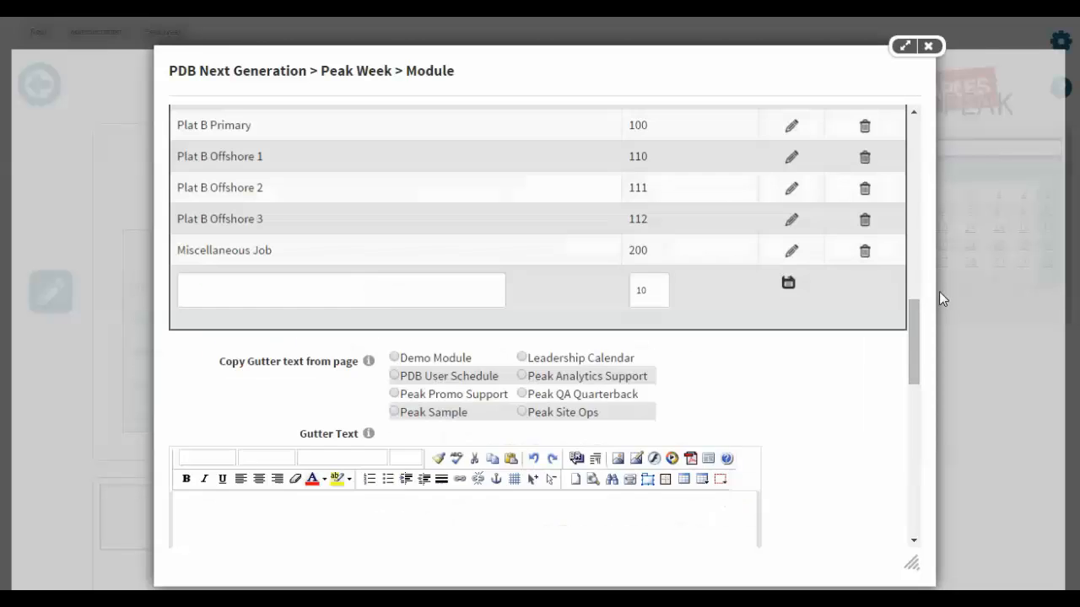
- Copy the gutter text from the Demo Module page and enlarge the Gutter Text editor to show more lines
left_click_drag(922, 314, 924, 361)
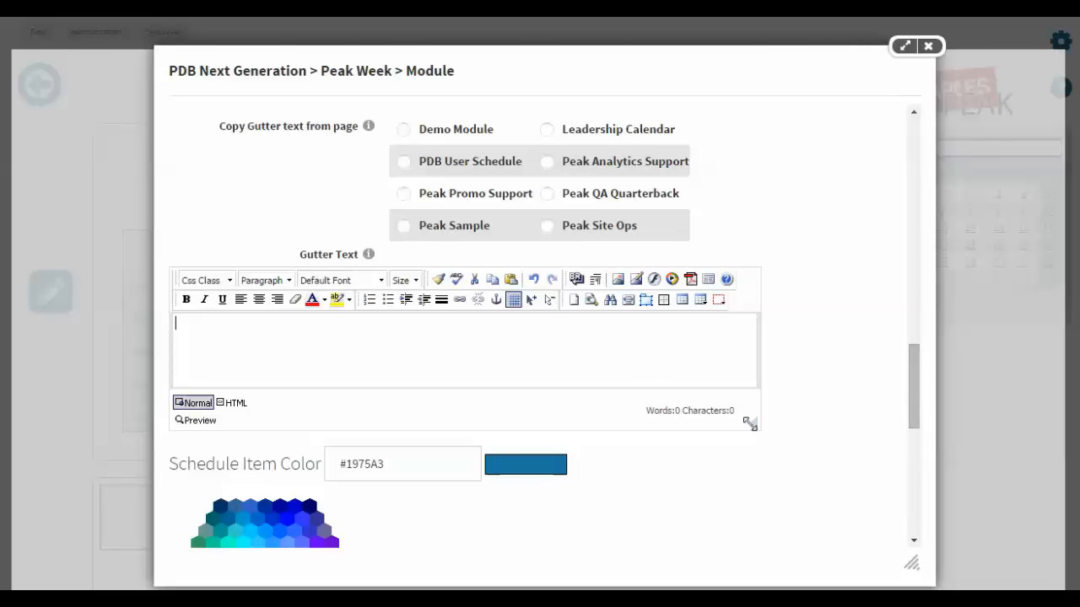
left_click_drag(755, 429, 822, 523)
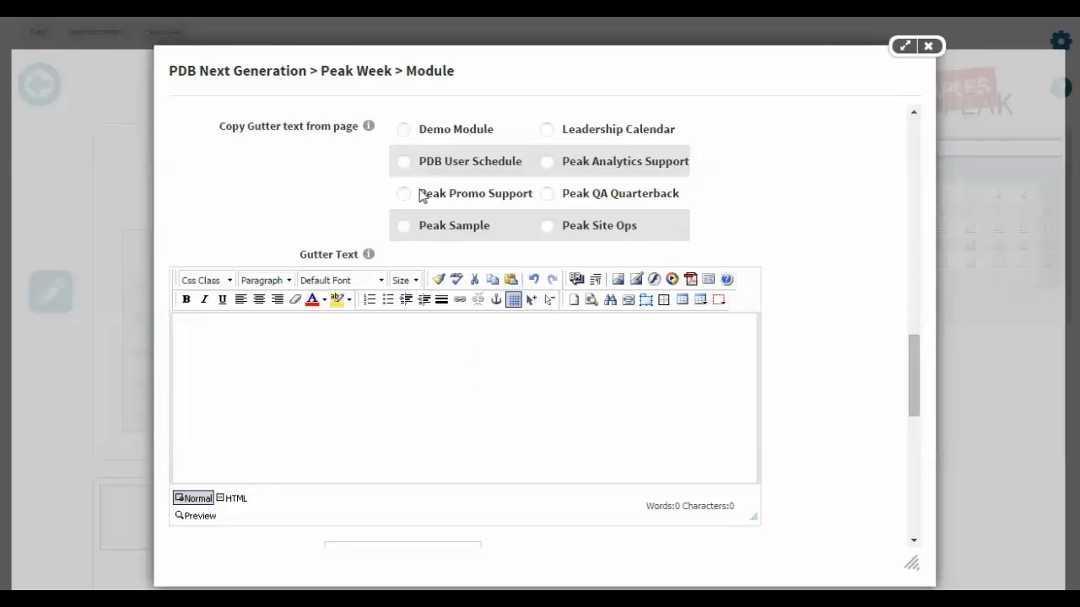
left_click(404, 131)
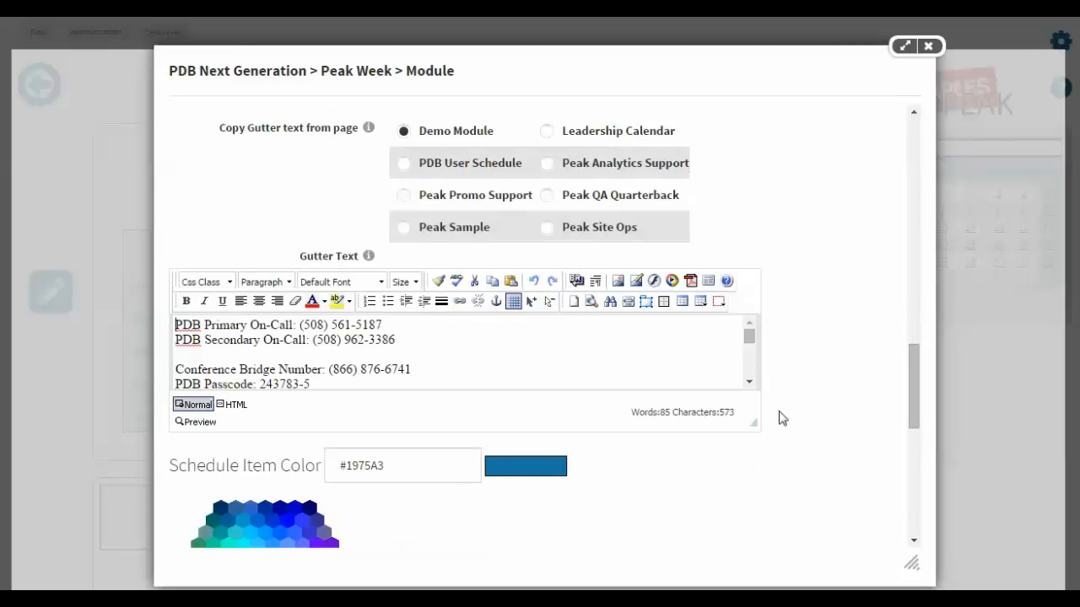
left_click_drag(754, 422, 766, 482)
mouse_move(750, 348)
left_mouse_down()
mouse_move(747, 438)
mouse_move(755, 345)
left_mouse_up()
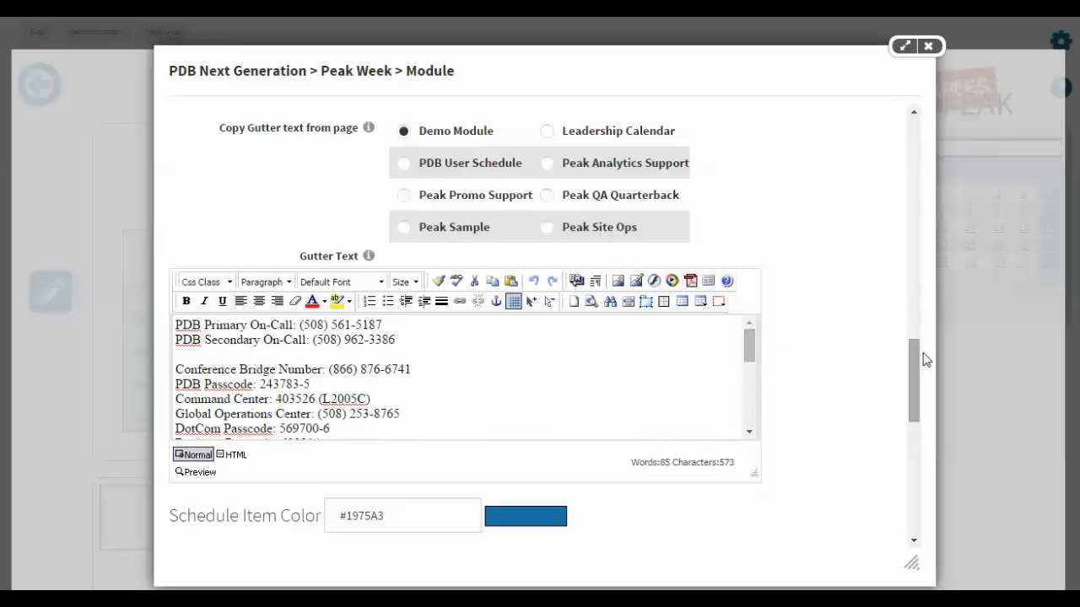
- Set the schedule item color to the dark orange-brown shade #7D4B00 and update the module settings
left_click_drag(914, 353, 918, 418)
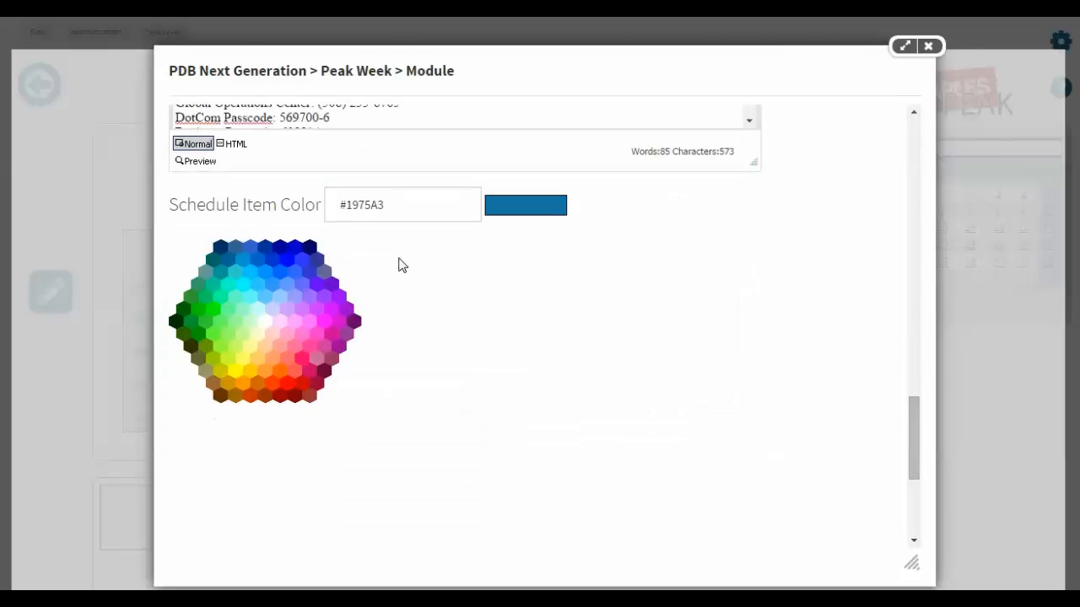
left_click(255, 258)
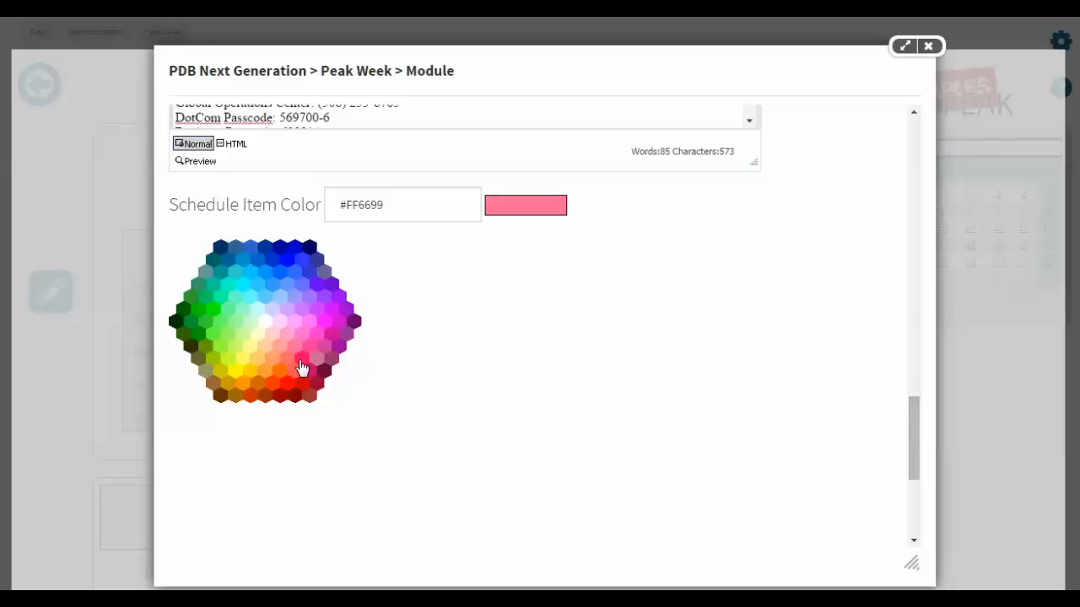
left_click(244, 384)
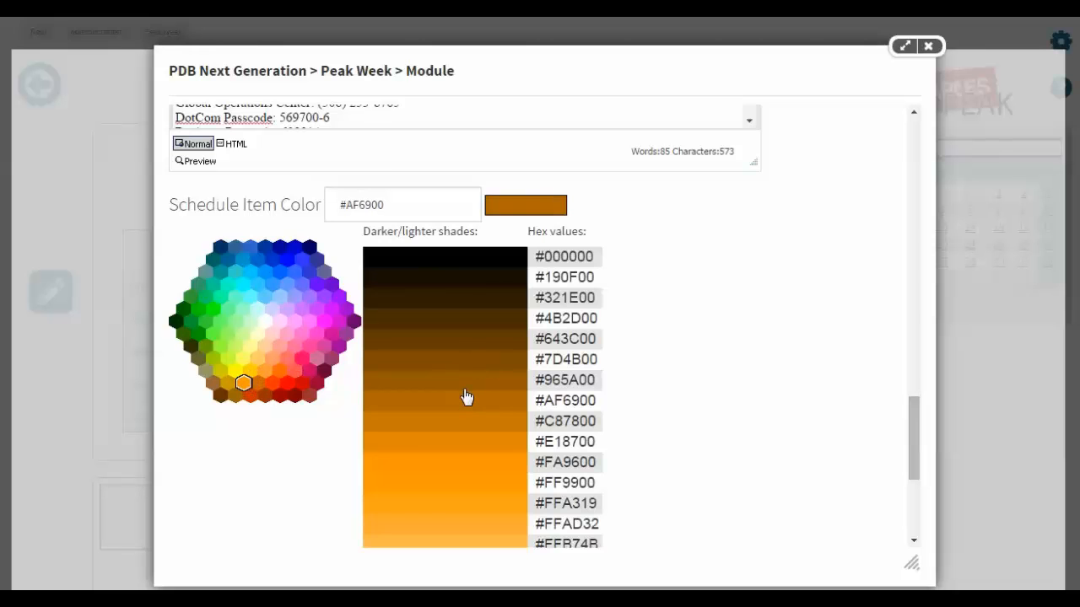
left_click(452, 366)
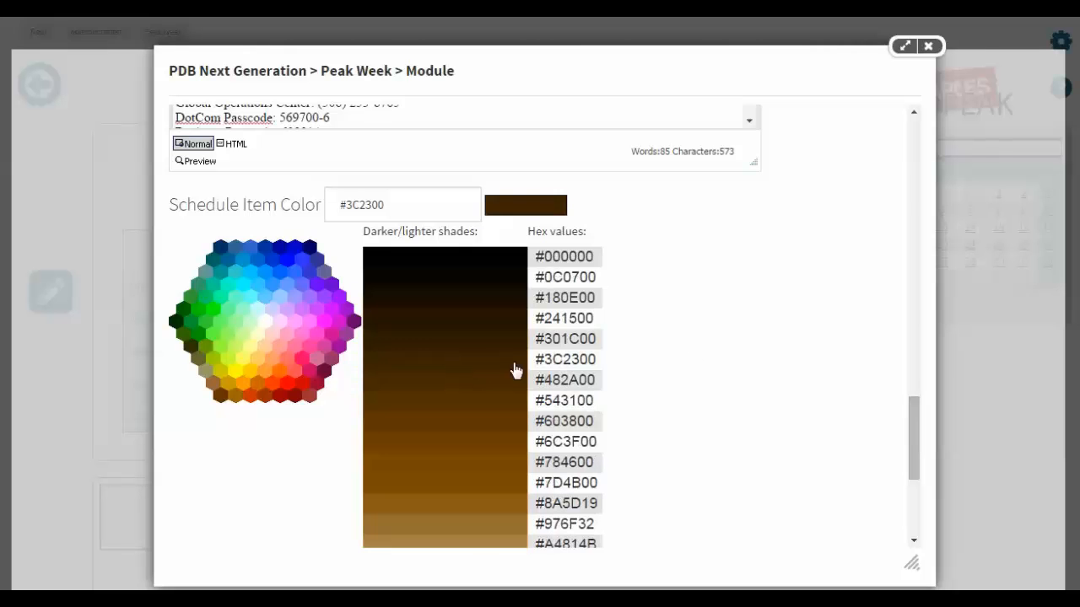
scroll(718, 381, "down", 3)
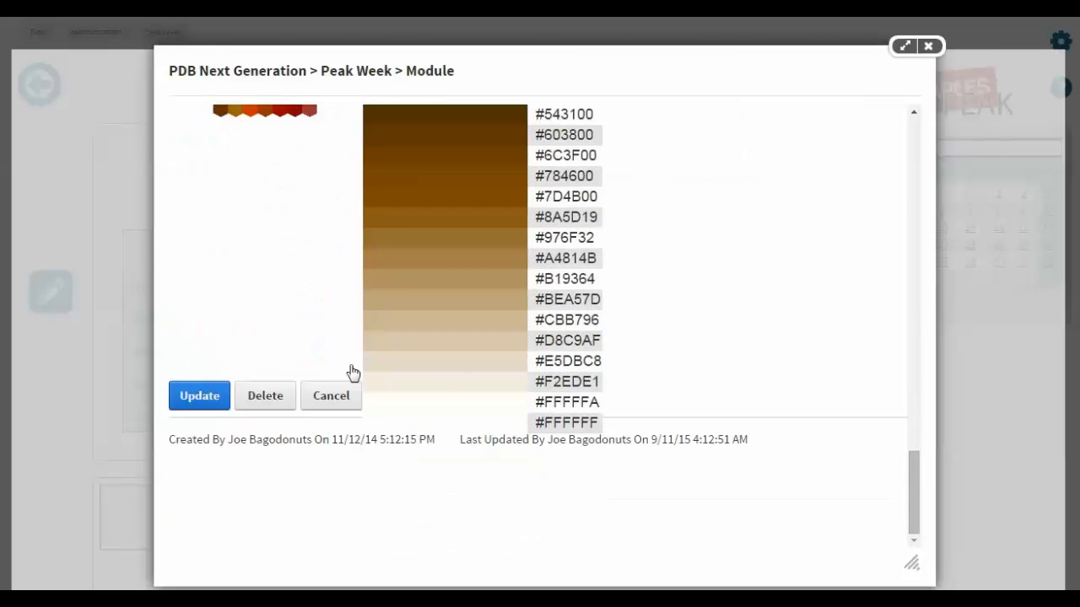
left_click(181, 405)
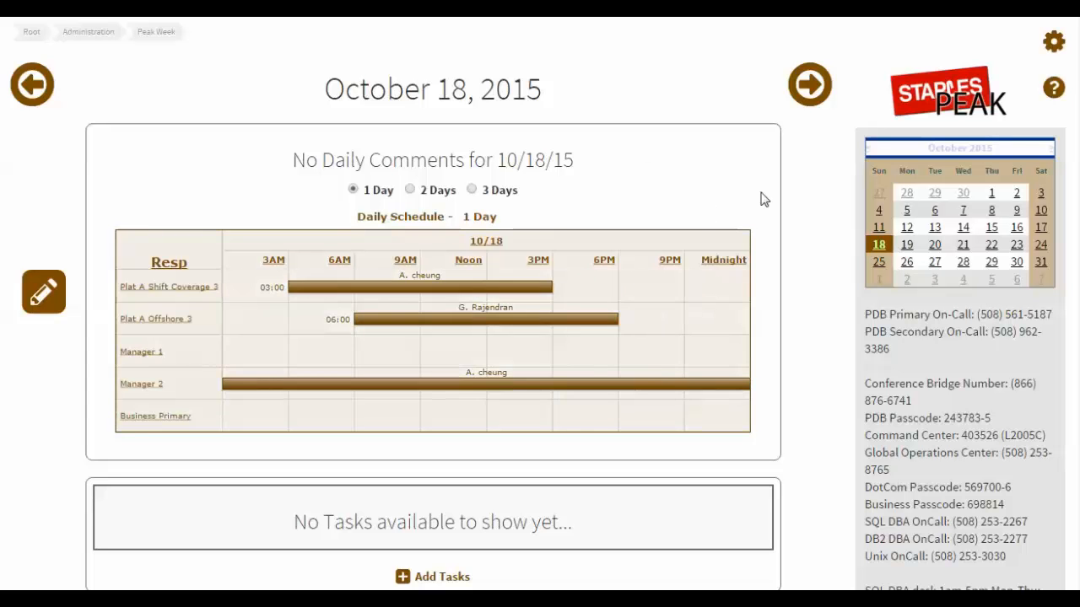
- Open the October 18, 2015 schedule editor and choose Miscellaneous Job and the employee for a new entry
left_click(36, 302)
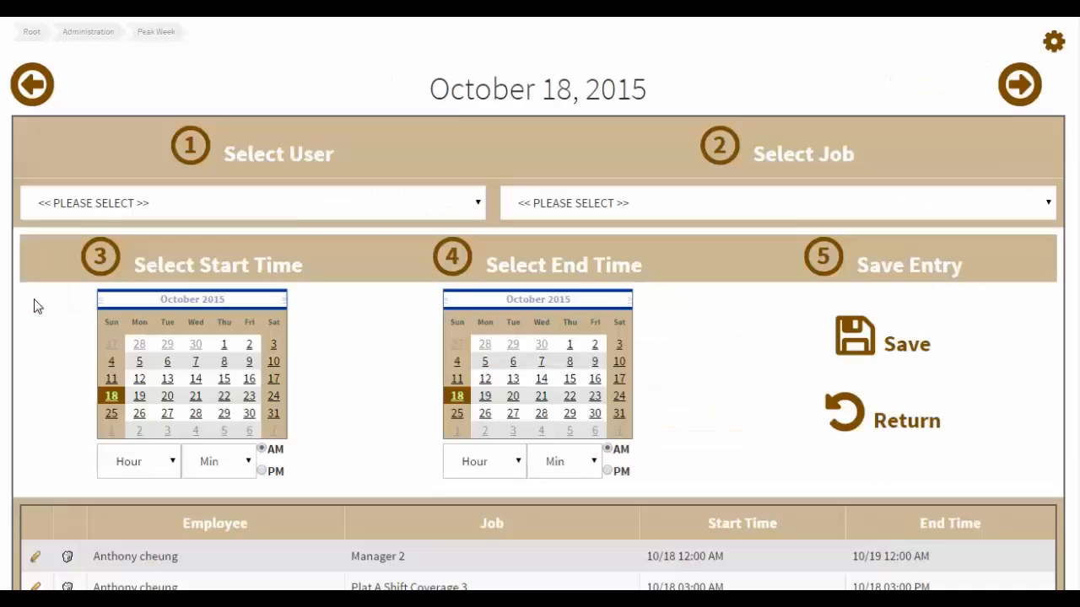
left_click(403, 202)
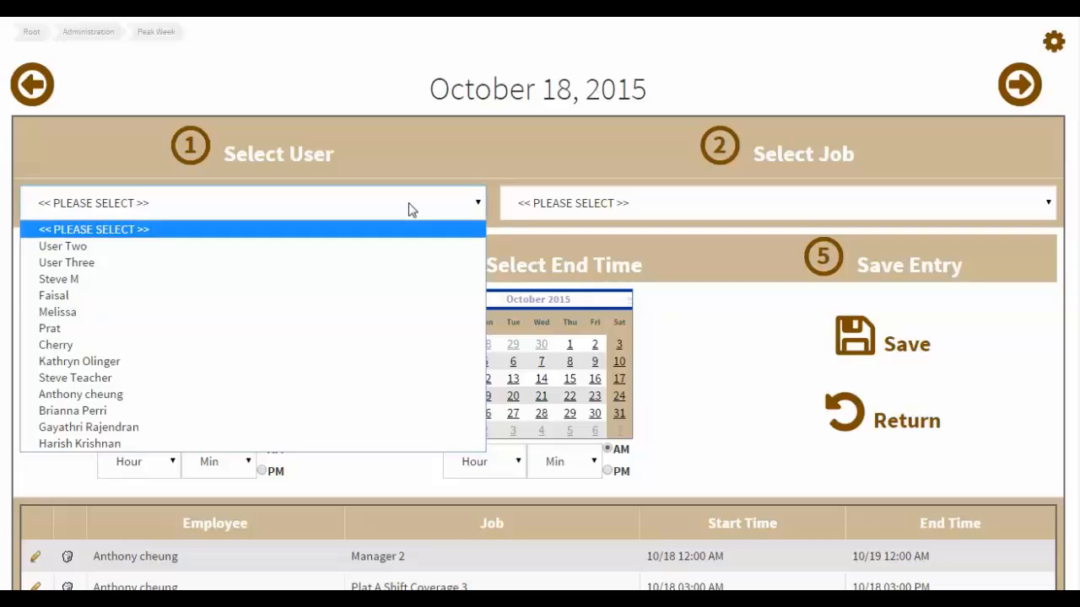
left_click(478, 214)
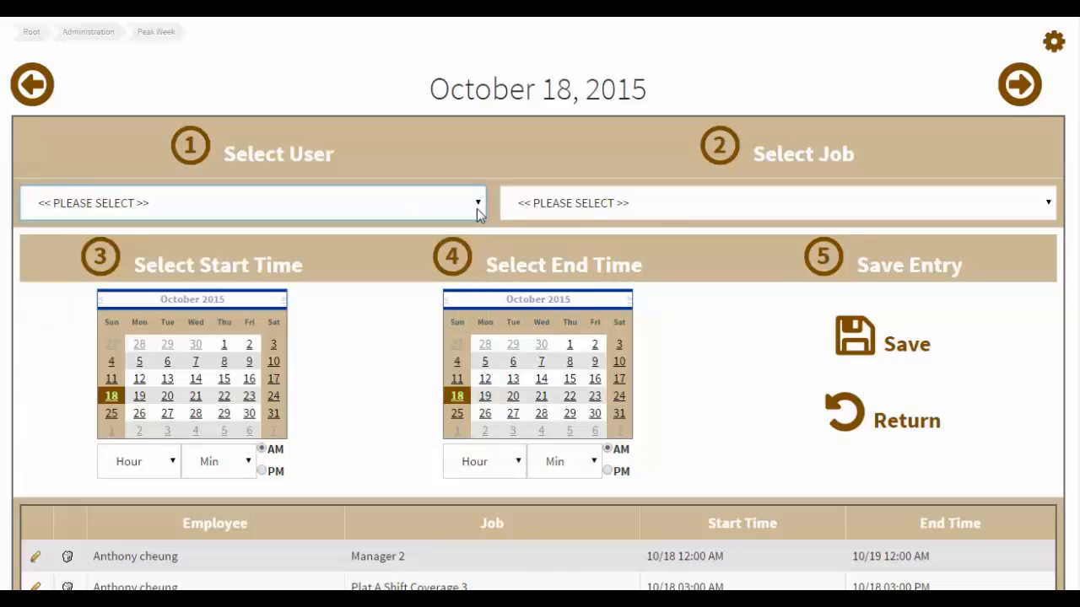
left_click(568, 200)
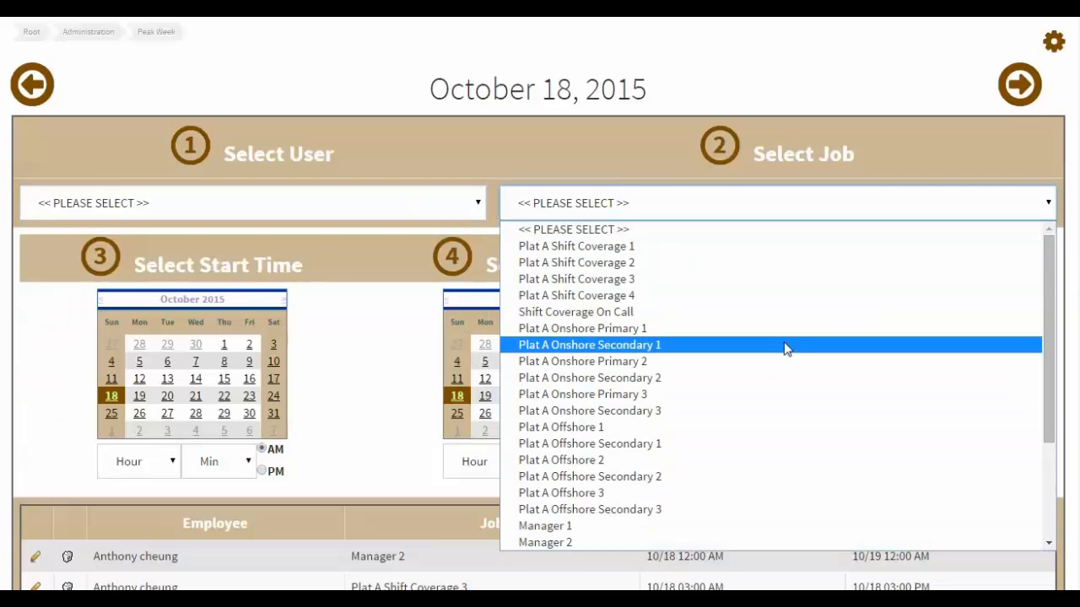
scroll(987, 421, "down", 3)
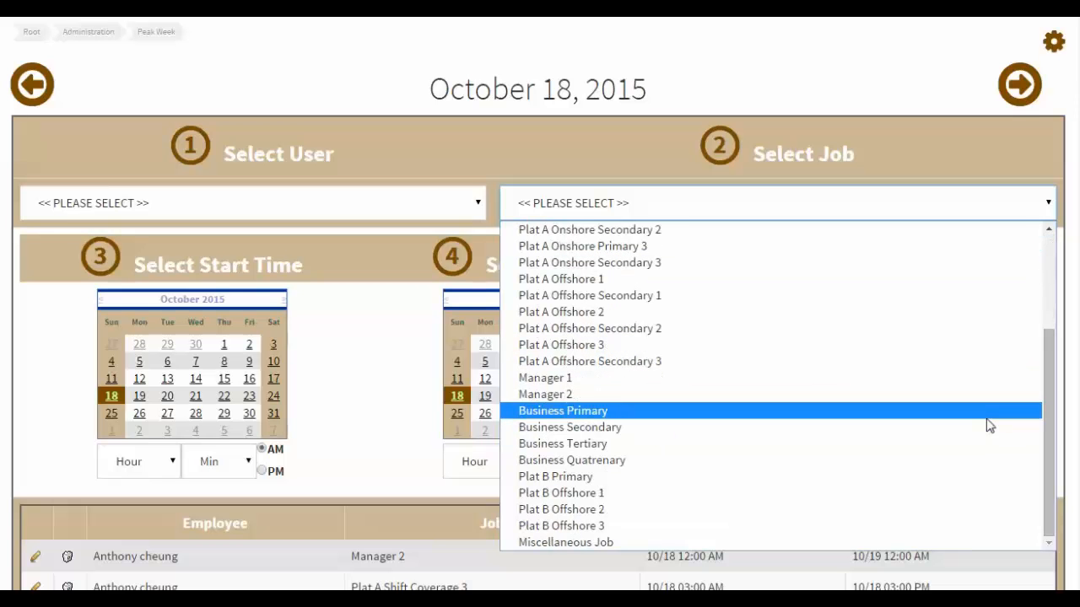
left_click(745, 543)
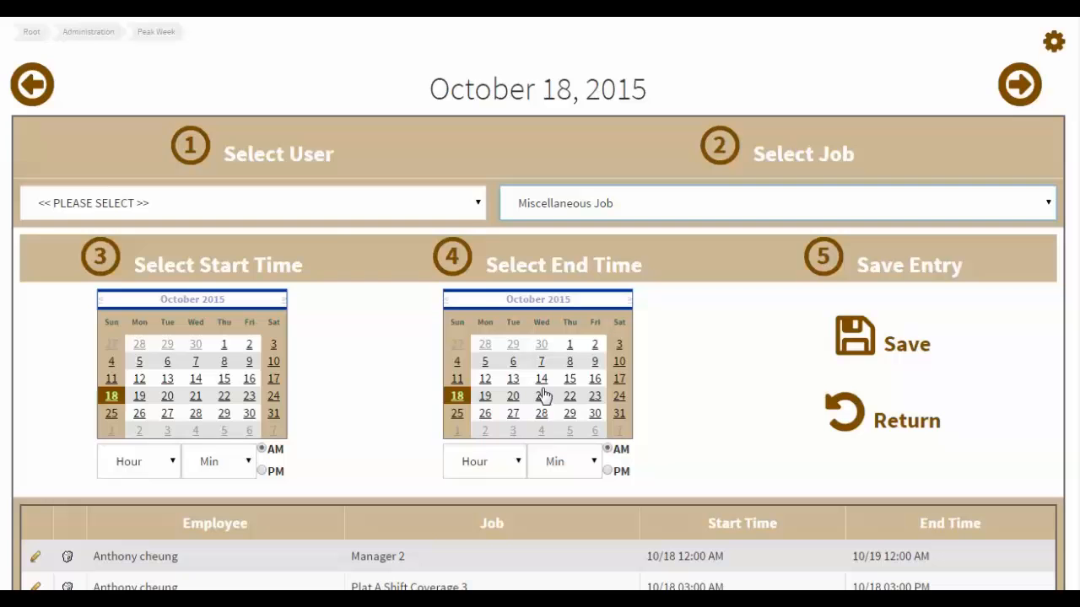
left_click(365, 210)
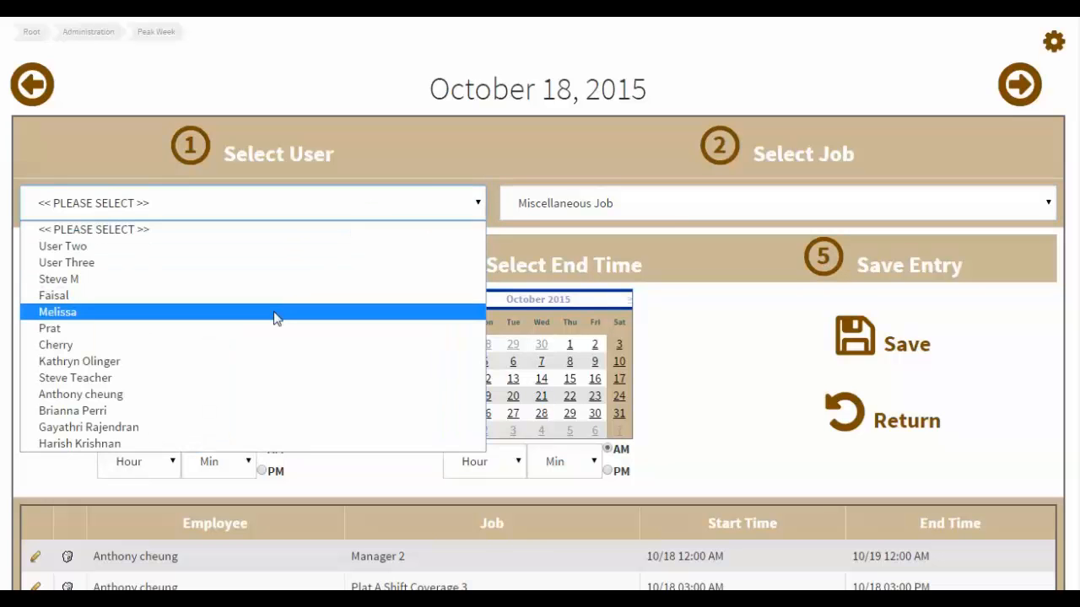
left_click(275, 317)
- Set the new entry's start time to 12 PM and its end time to 08 PM
left_click(175, 462)
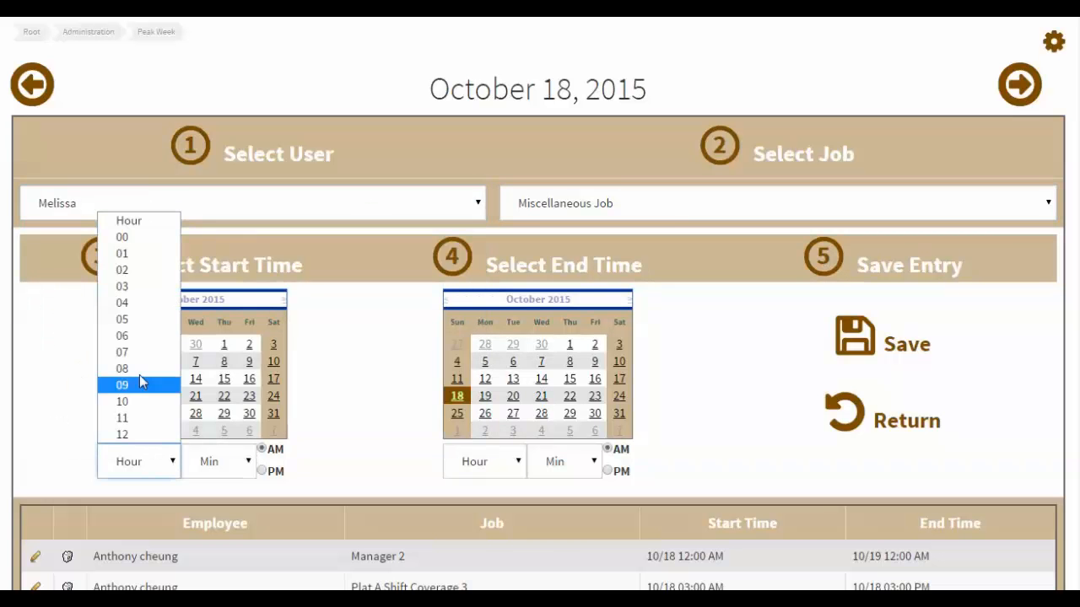
left_click(140, 435)
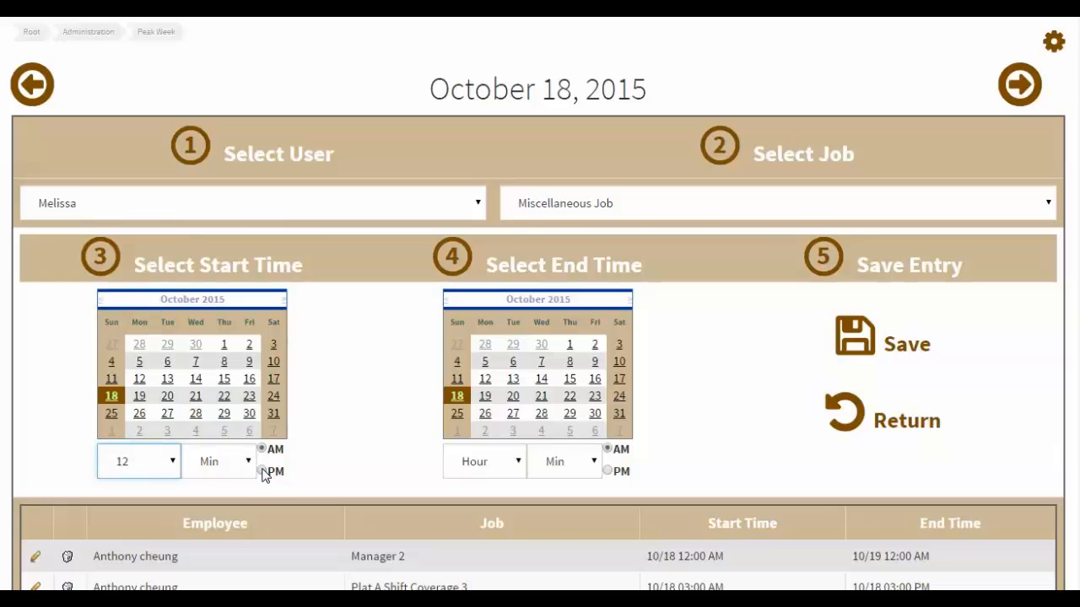
left_click(263, 471)
left_click(491, 466)
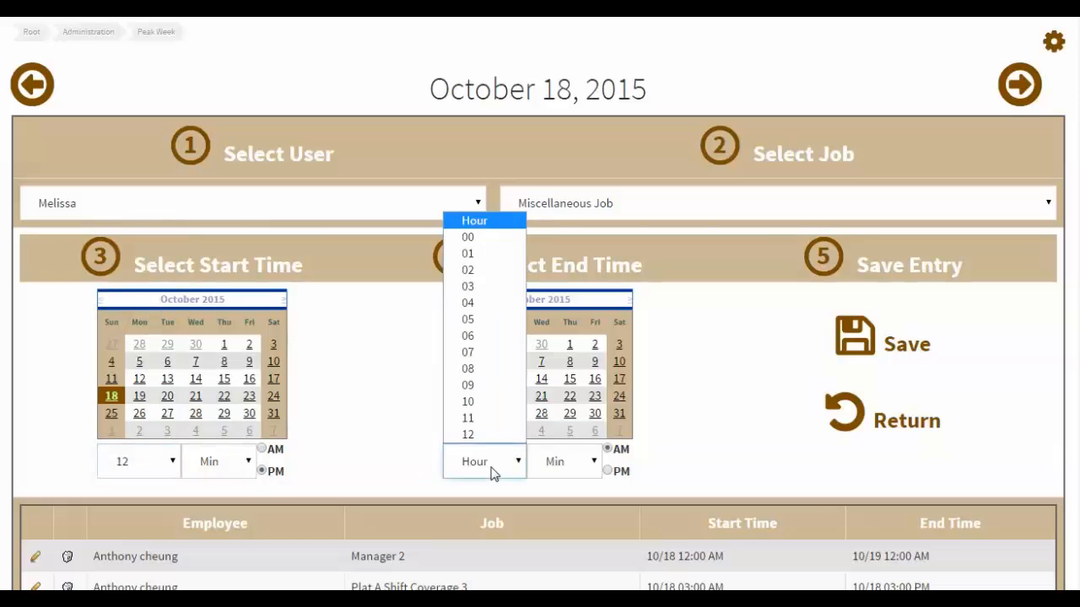
left_click(500, 379)
left_click(608, 472)
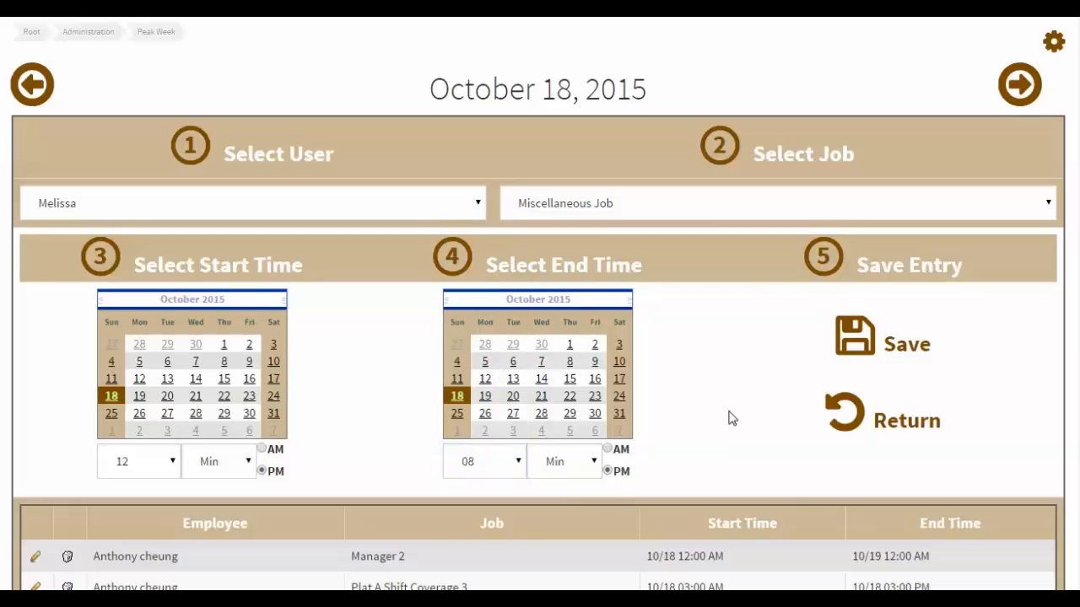
- Save the Miscellaneous Job shift entry and return to the daily schedule
left_click(878, 344)
scroll(903, 394, "down", 1)
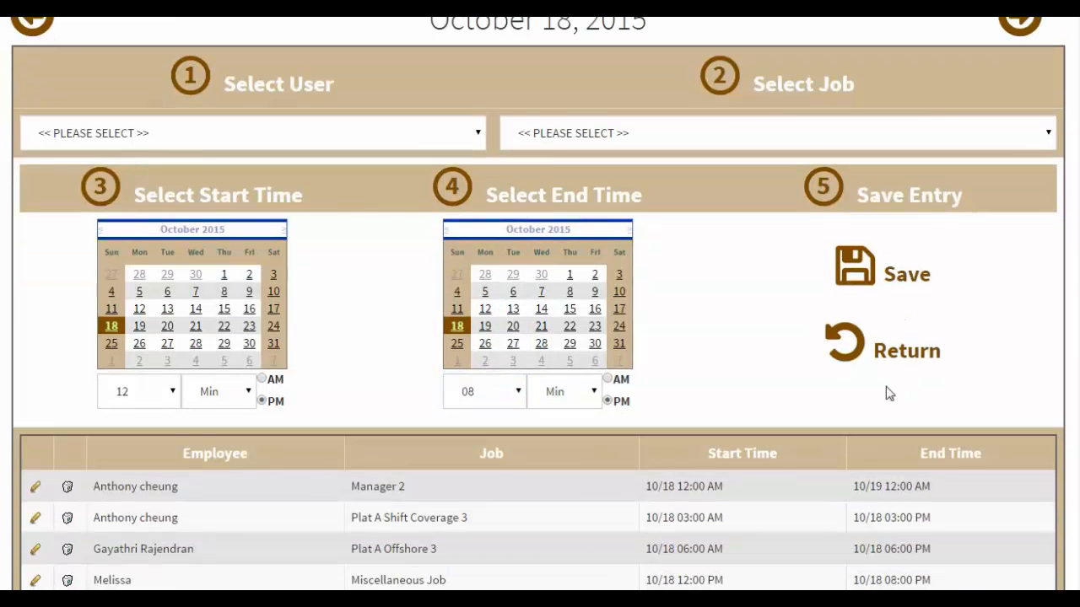
left_click(857, 346)
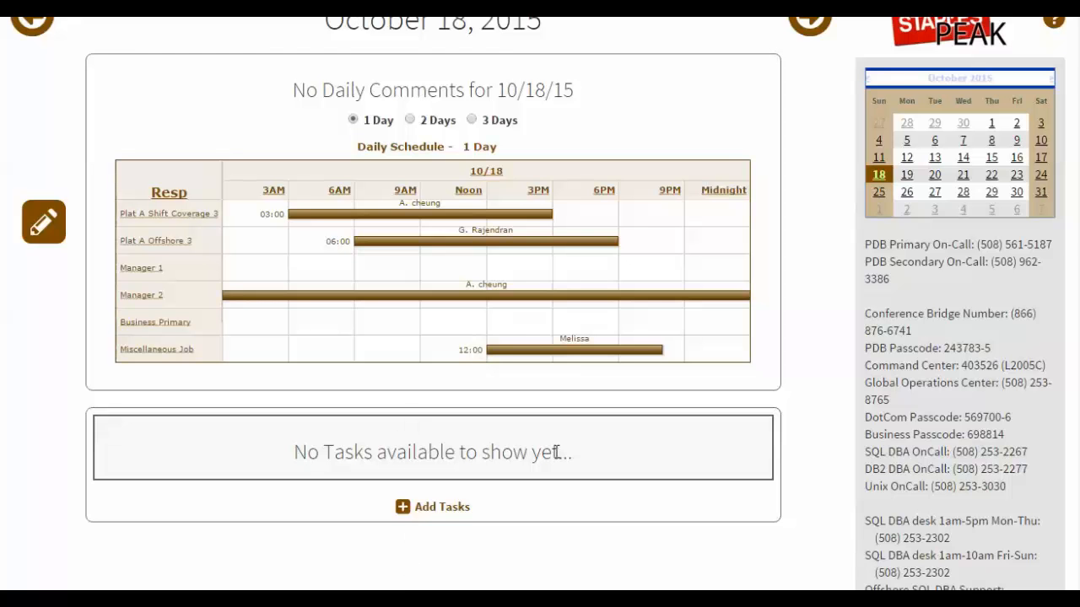
scroll(556, 453, "up", 1)
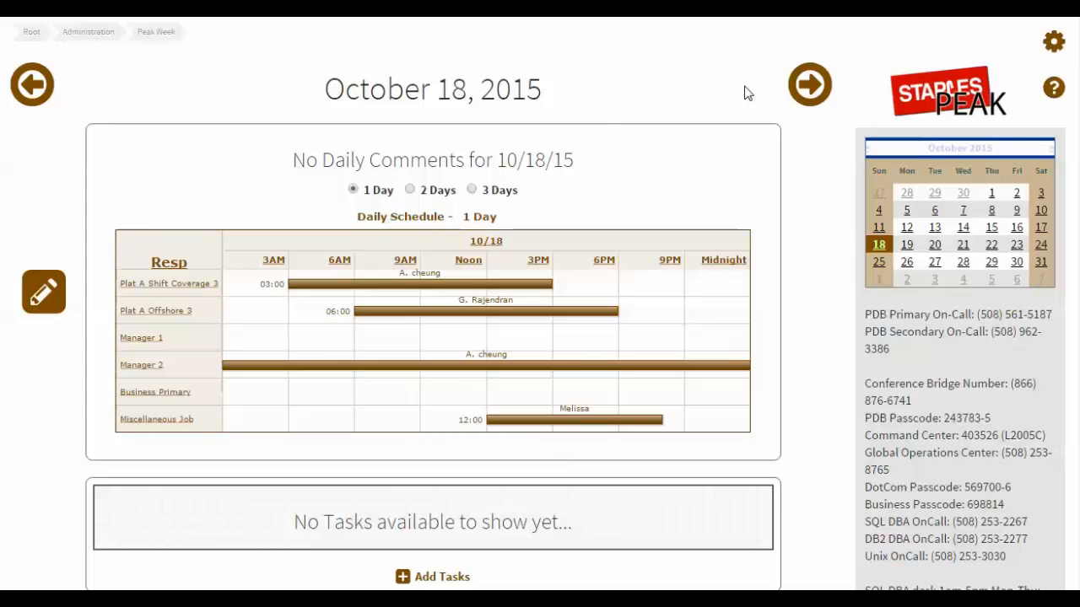